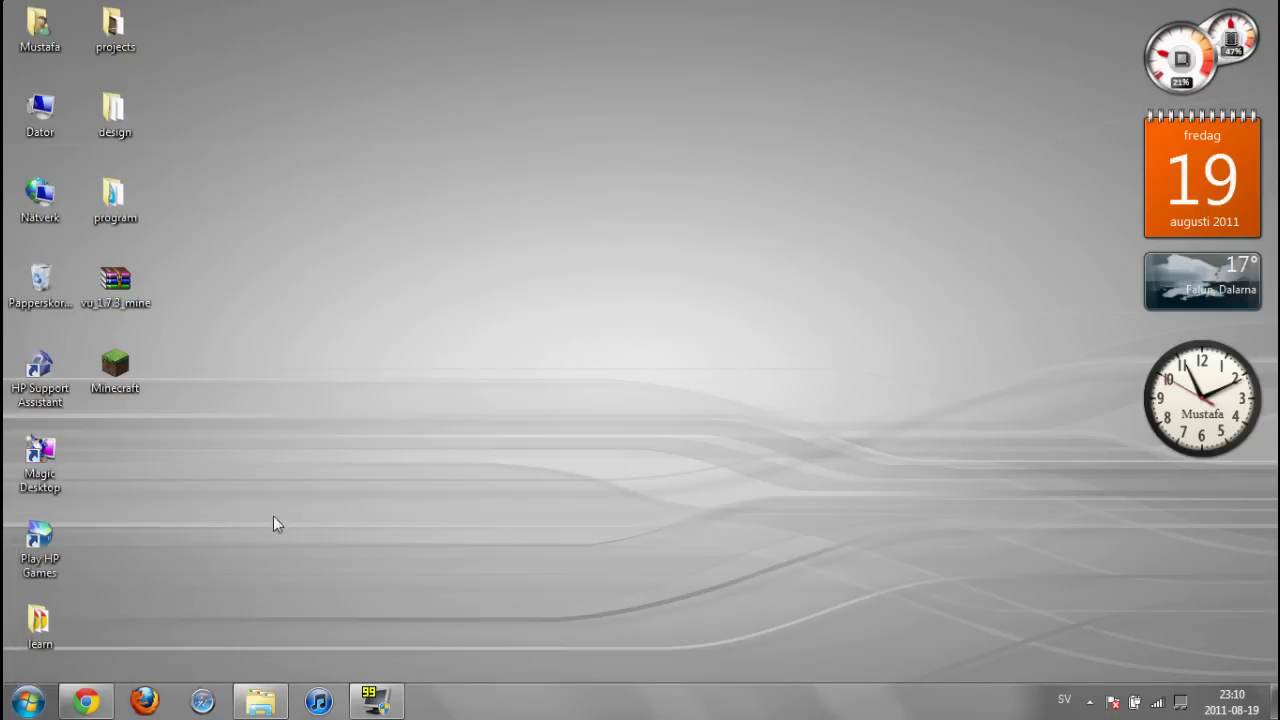
mouse_move(86, 700)
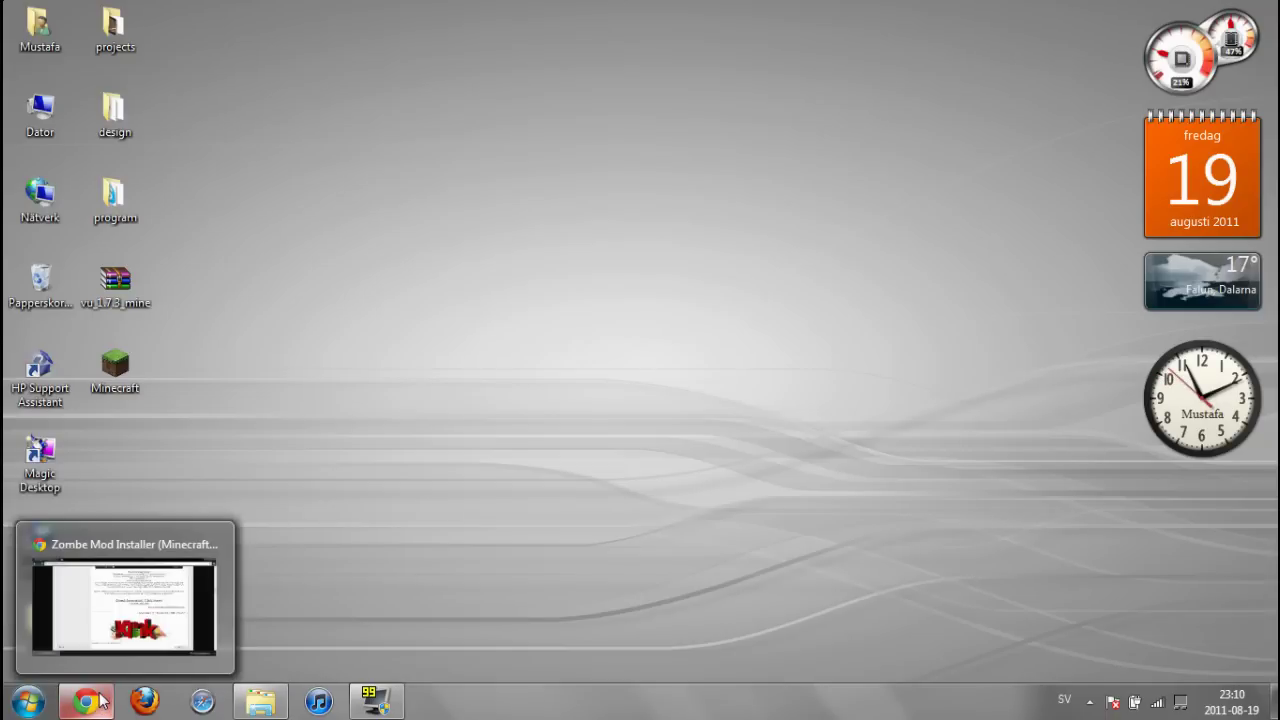
left_click(95, 600)
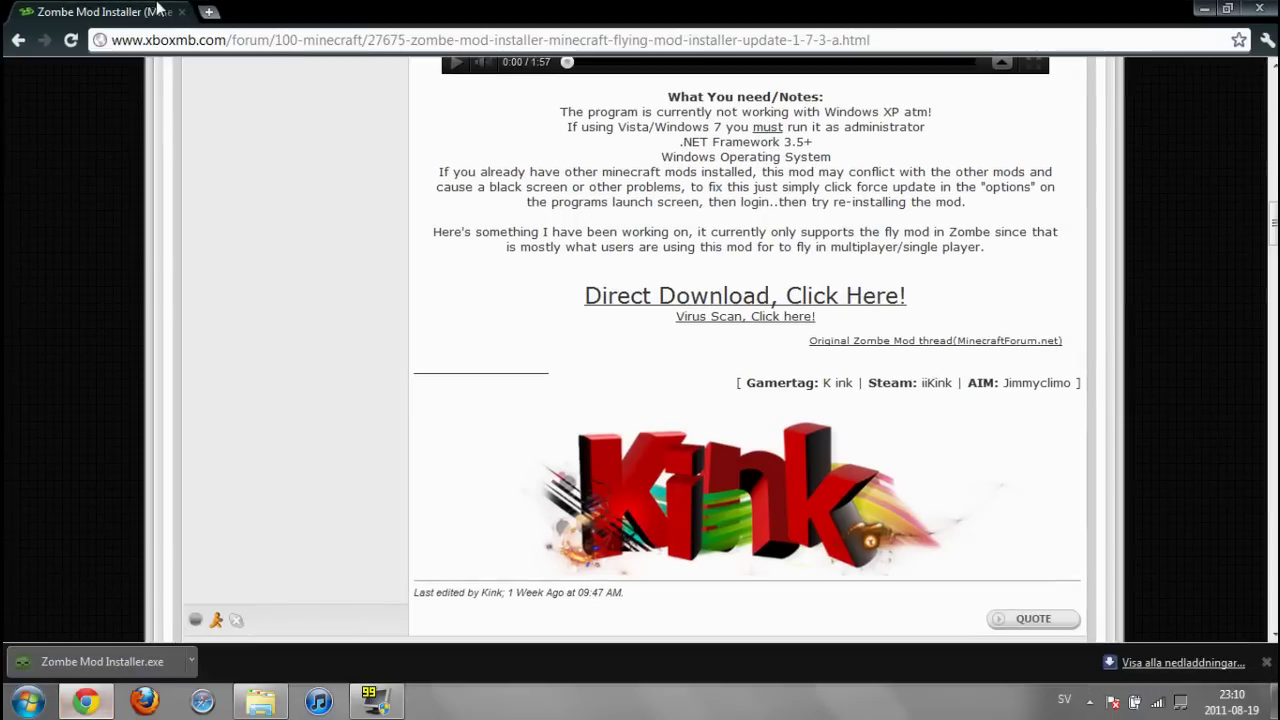
left_click(209, 12)
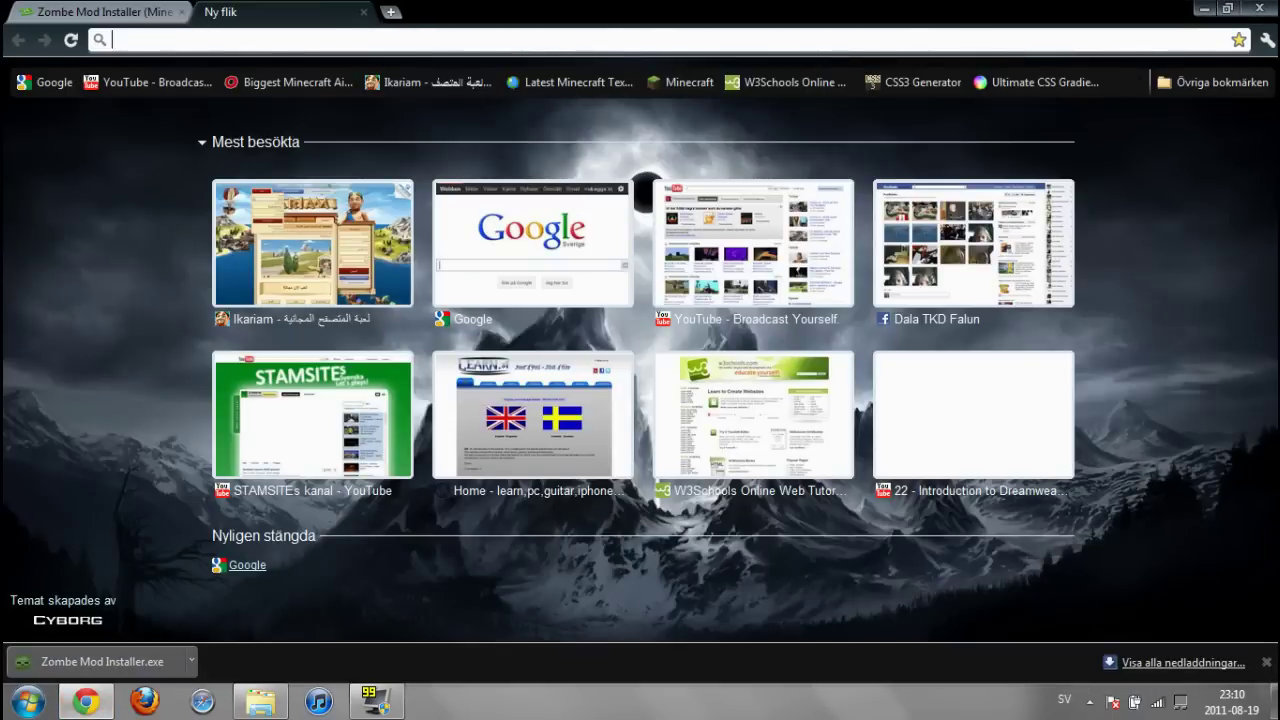
type("http://www.xboxmb.com/forum/100-minecraft/27675-zombe-mod-installer-minecraft-flying-mod-installer-update-1-7-3-a.html")
key("Return")
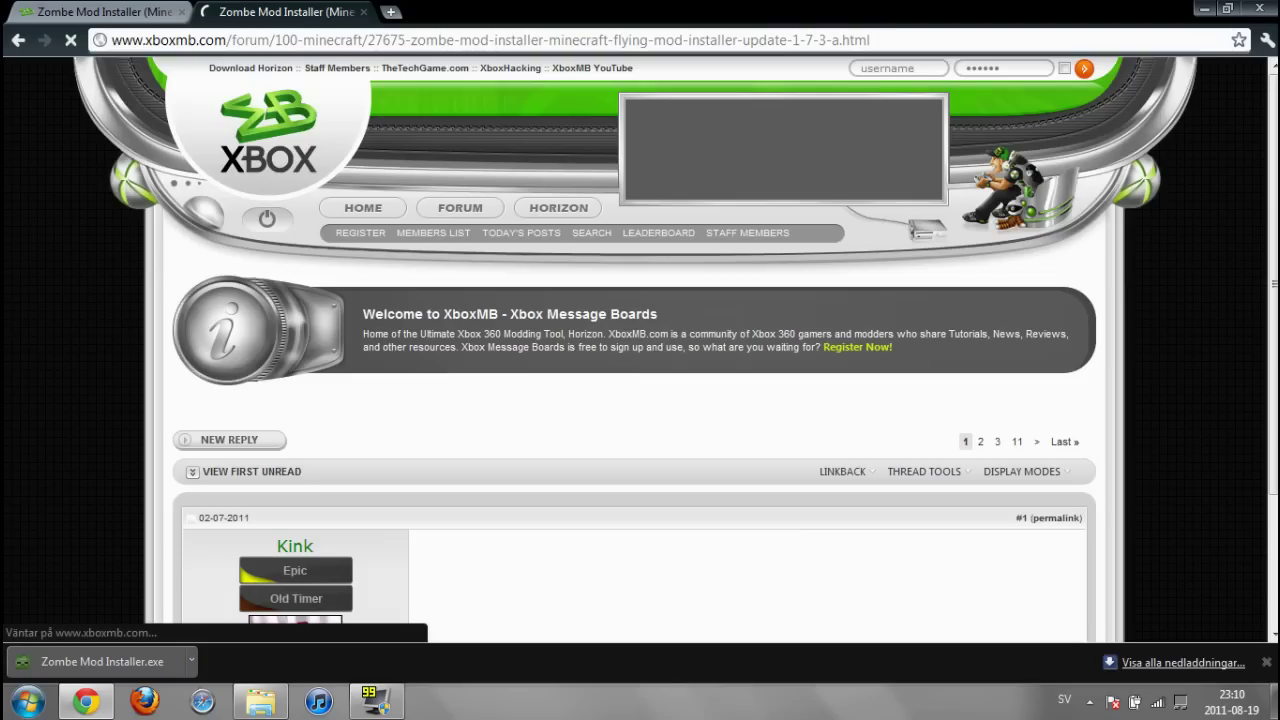
Step: Download the Zombe Mod Installer from the thread's direct download link and save it to the desktop (Skrivbord)
scroll(586, 303, "down", 15)
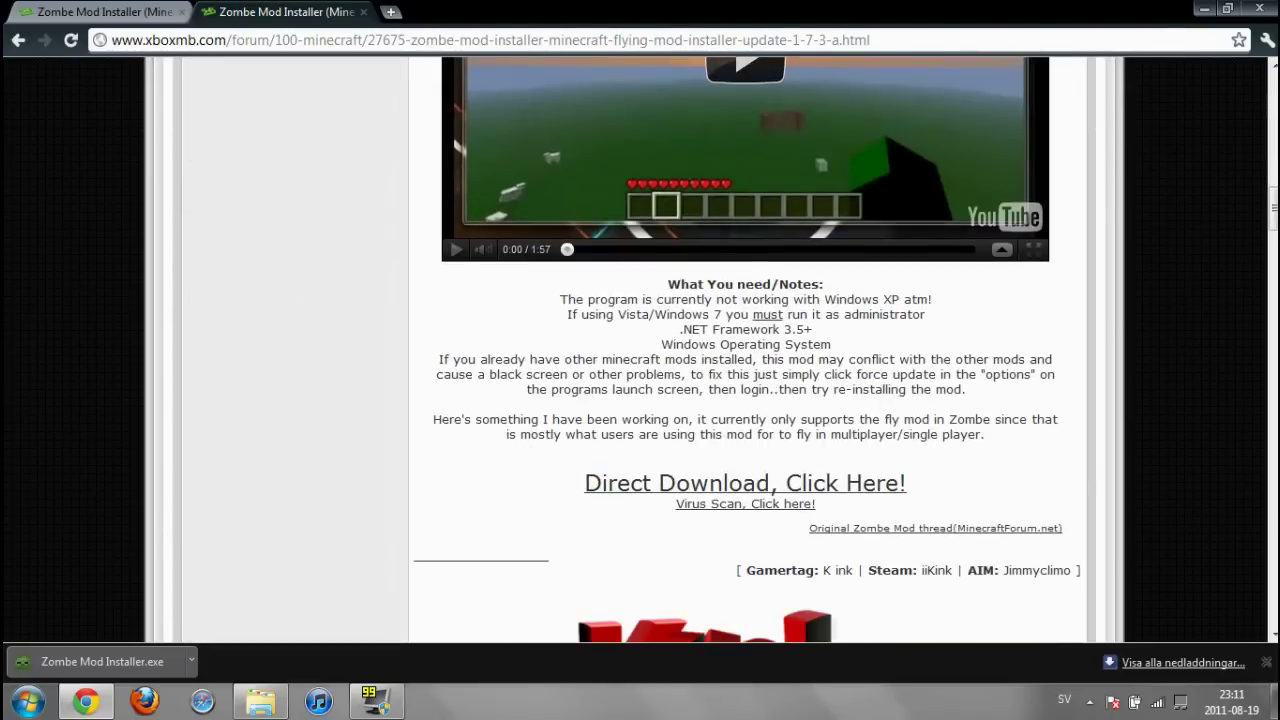
left_click(1266, 664)
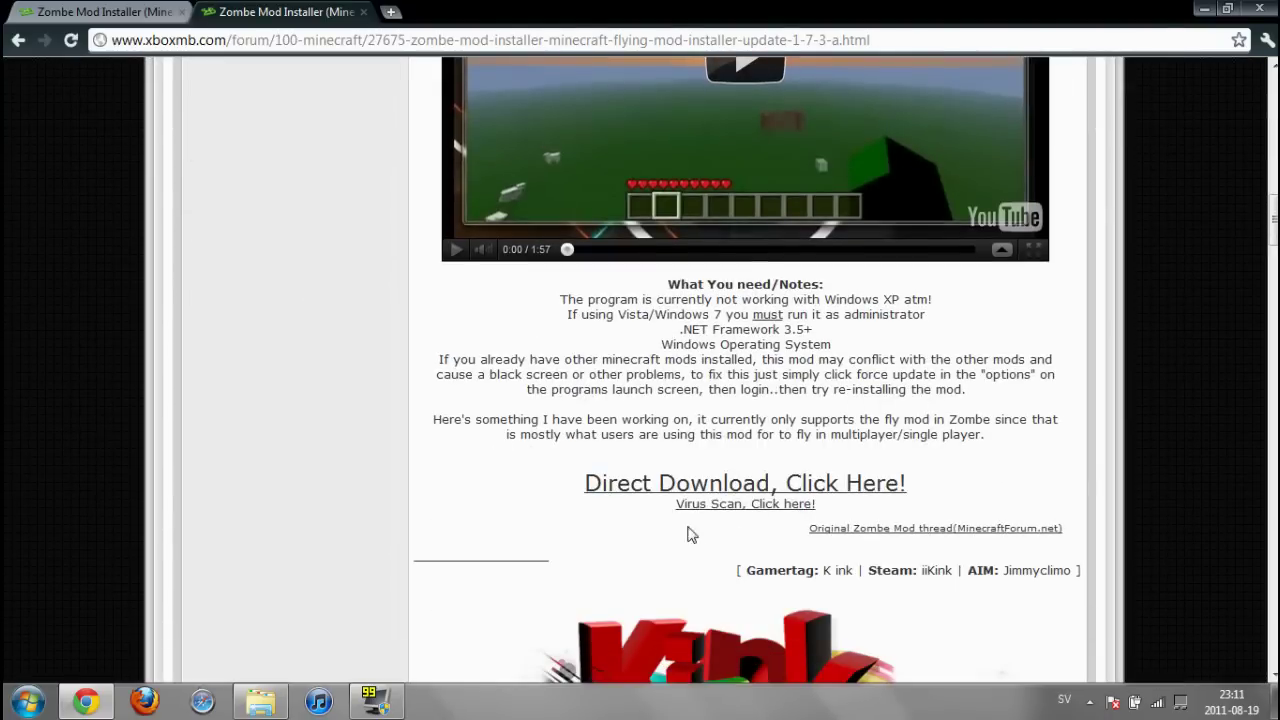
left_click(633, 490)
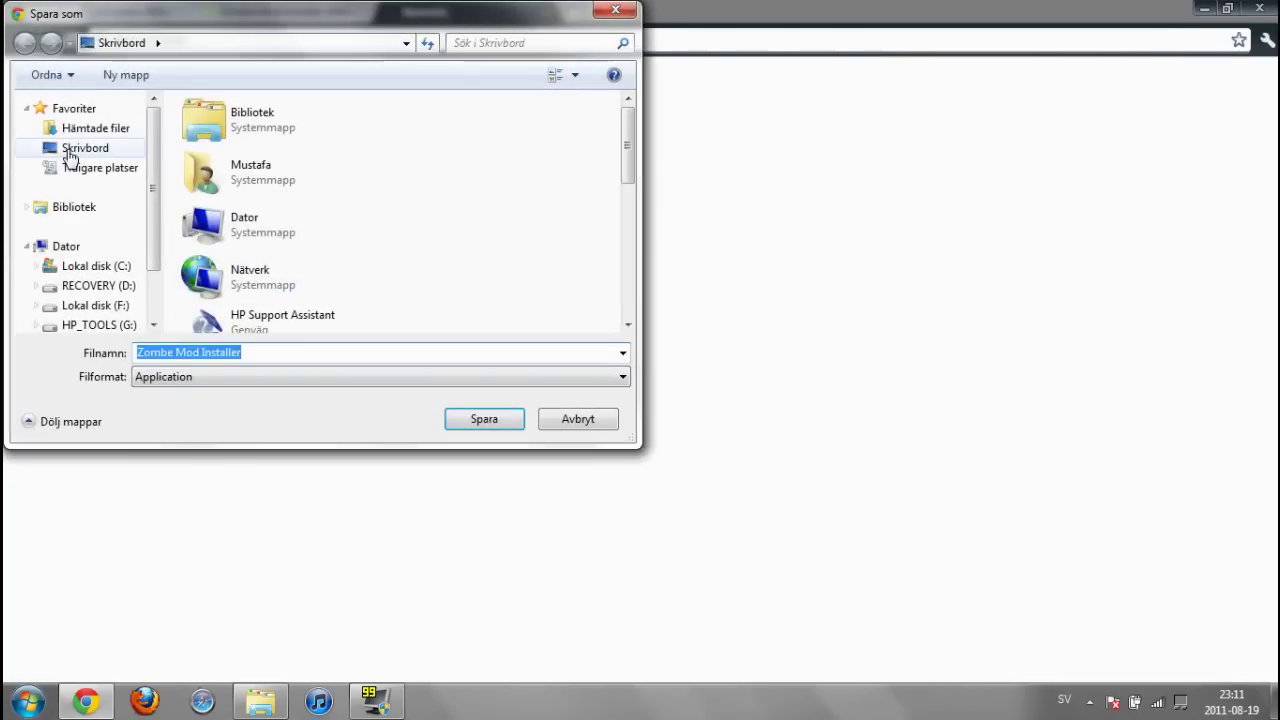
left_click(80, 150)
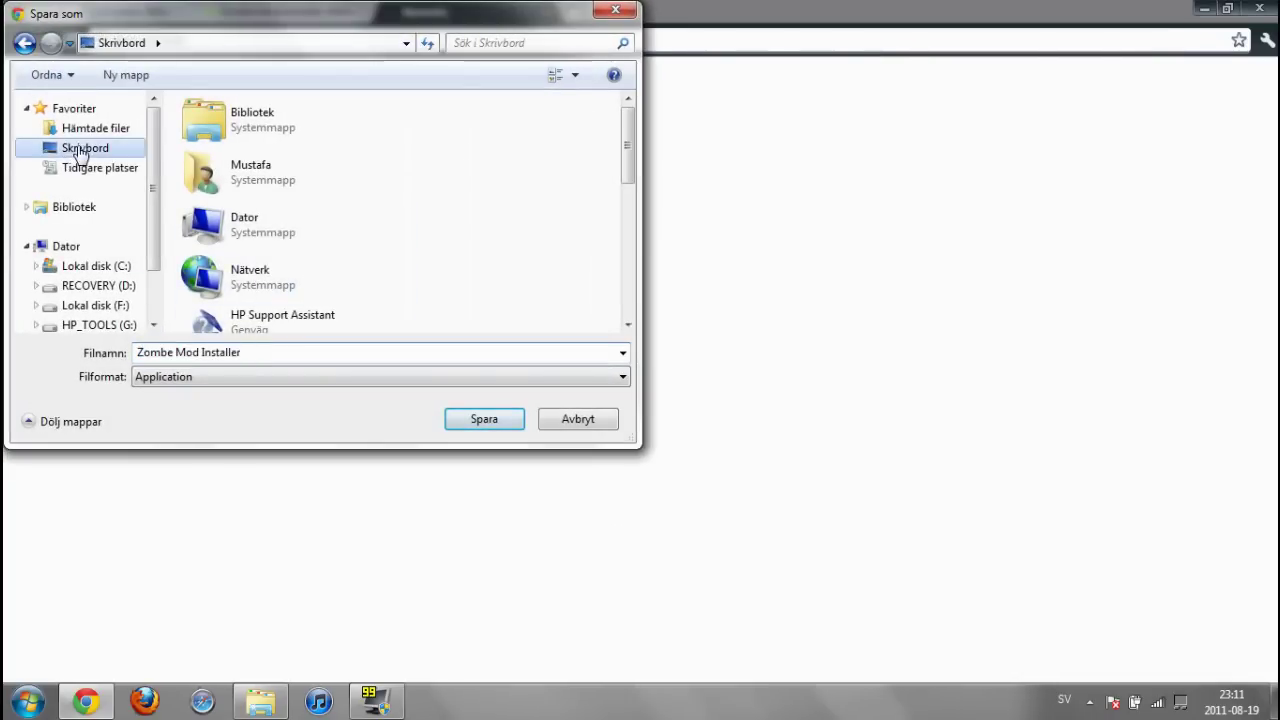
left_click(484, 419)
Step: Minimize the browser and run the Zombe Mod Installer from the desktop as administrator
left_click(1203, 8)
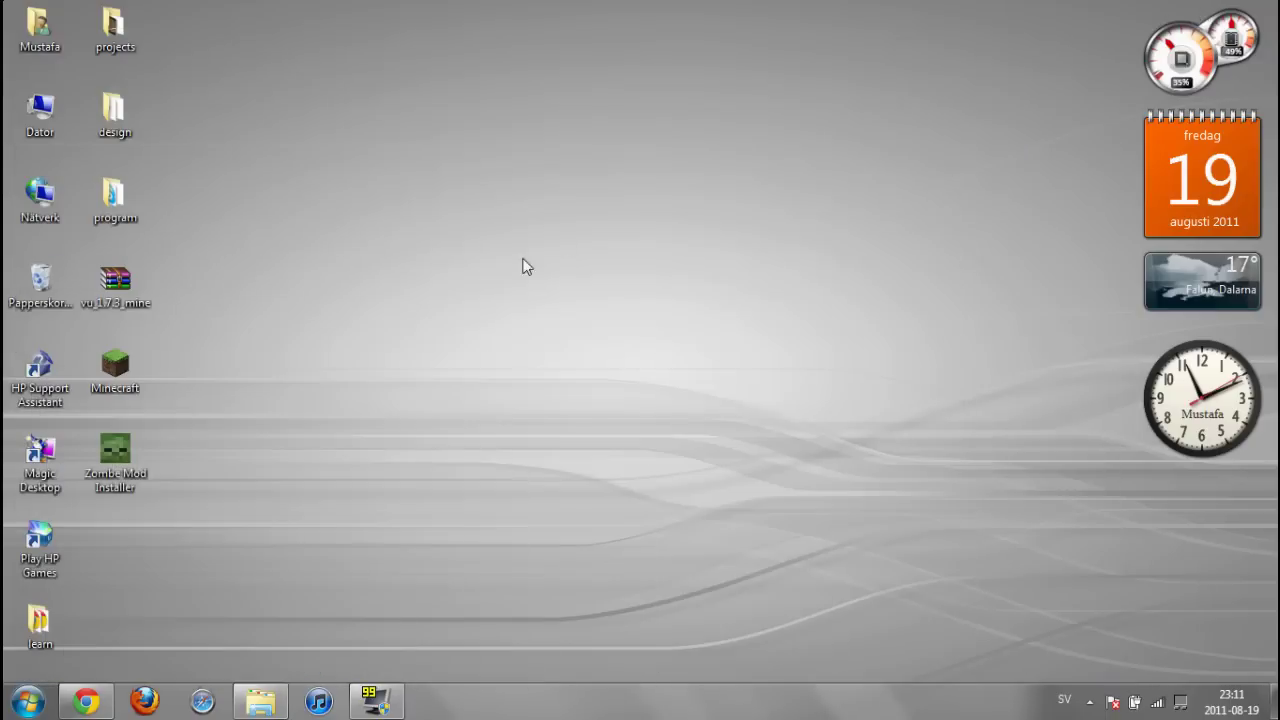
left_click(126, 450)
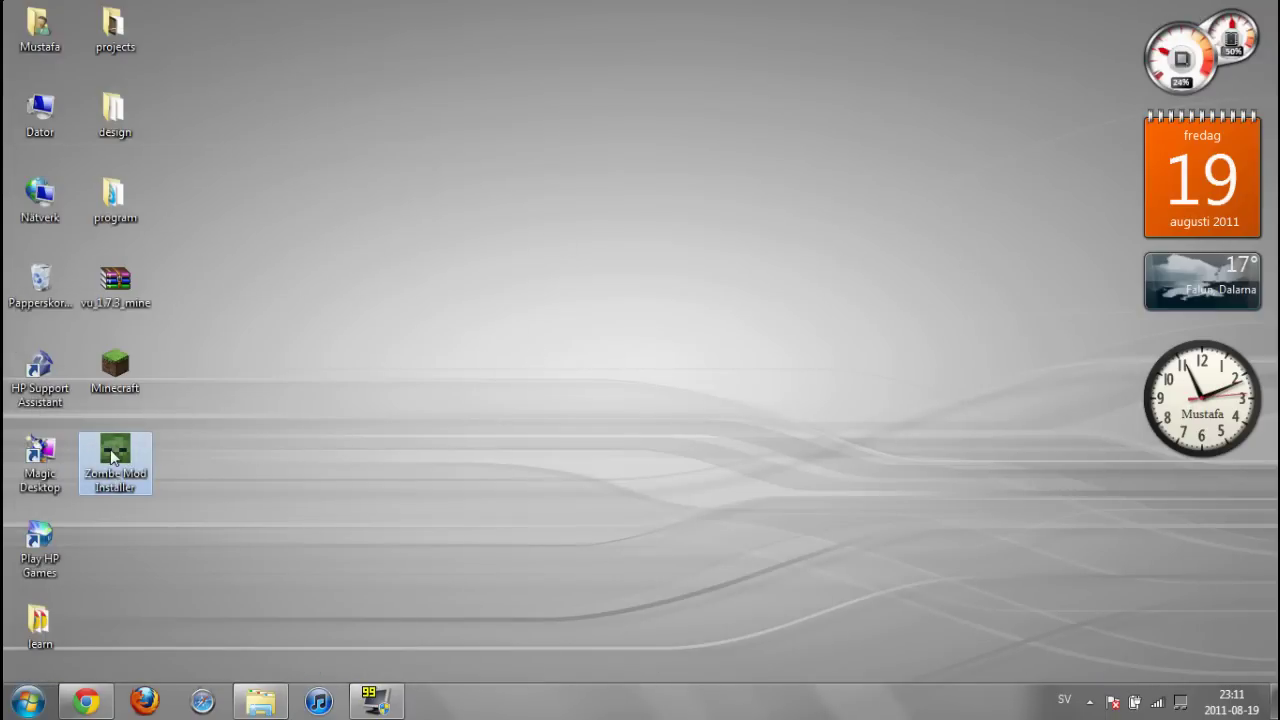
right_click(112, 448)
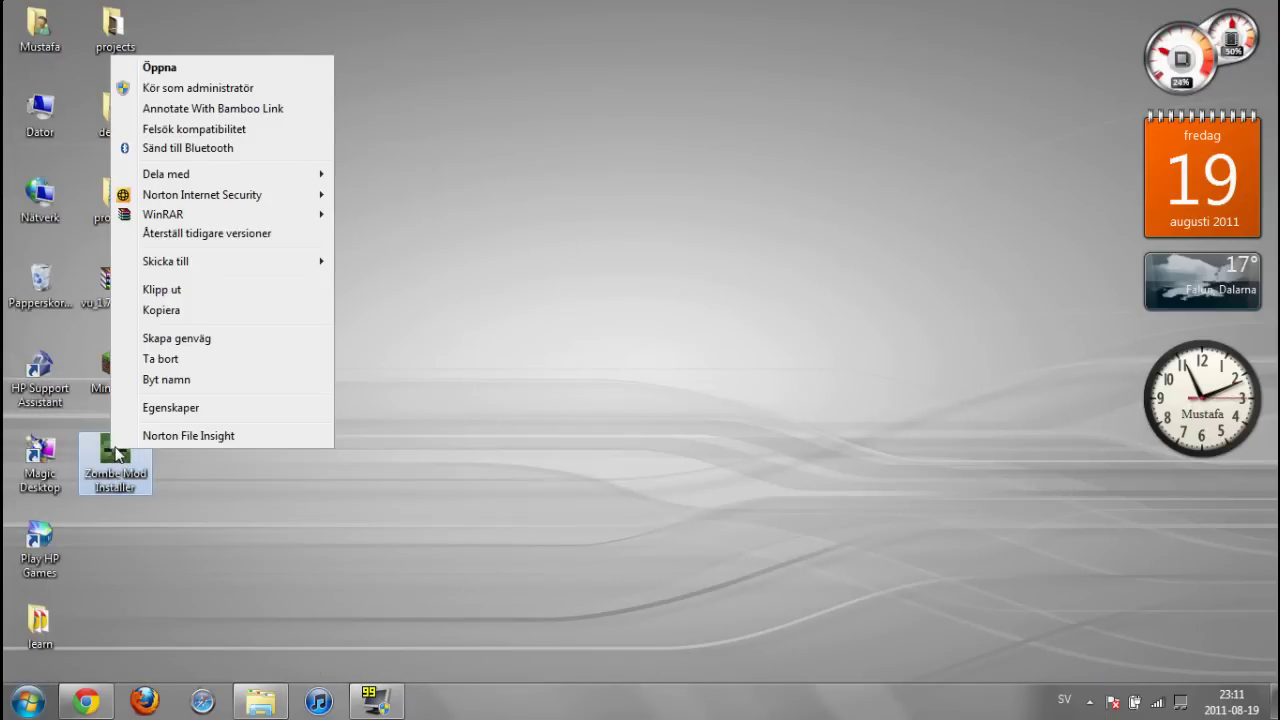
left_click(175, 90)
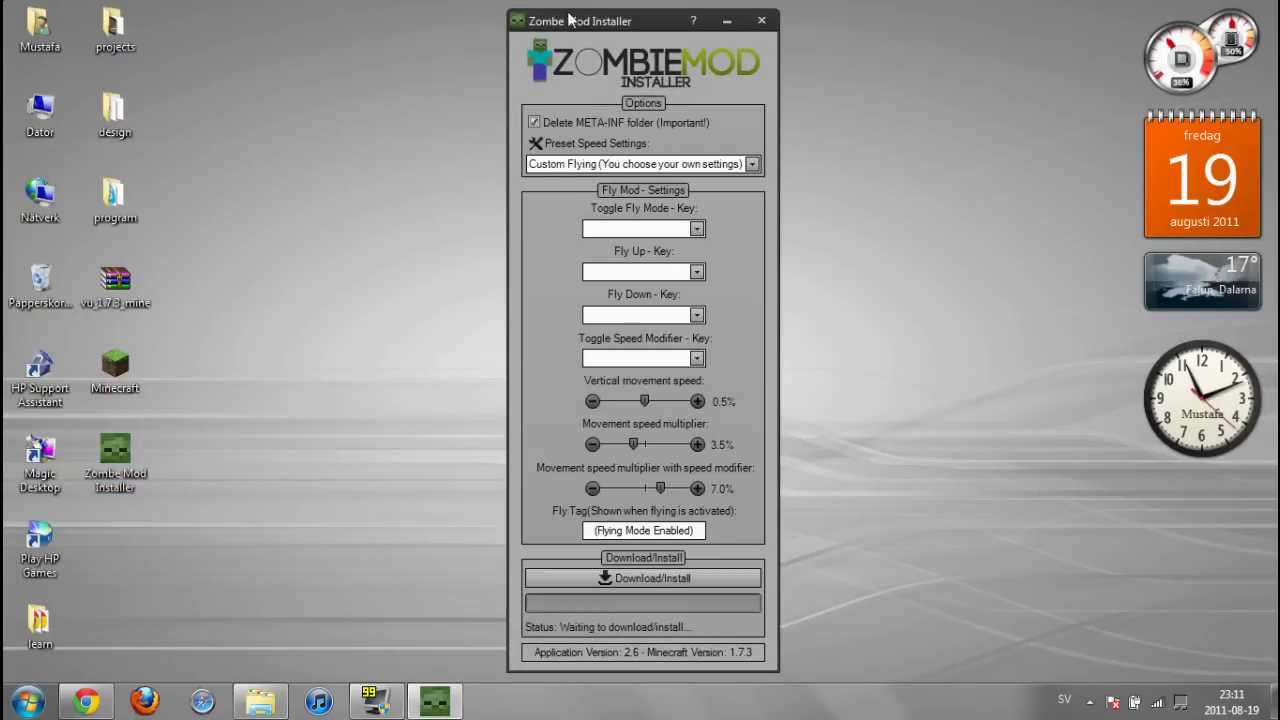
left_click_drag(608, 22, 613, 14)
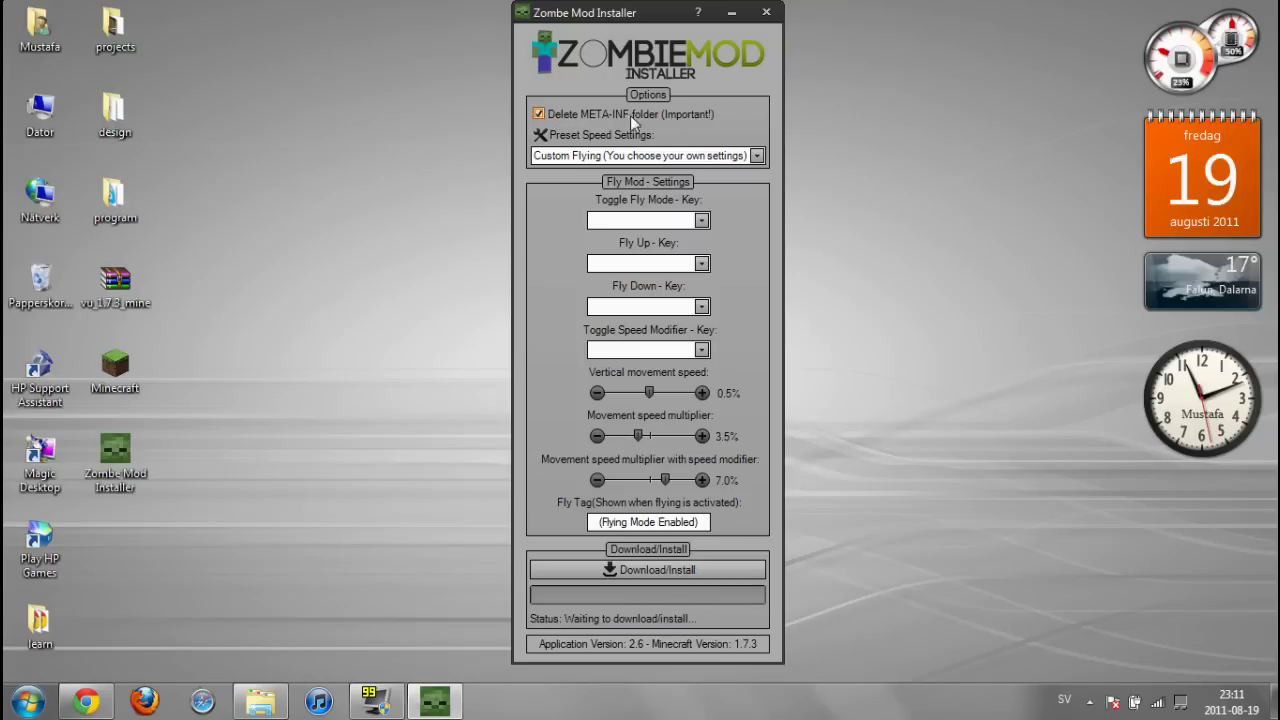
Step: Assign the fly mod keys: X for toggle fly mode, R for fly up, C for fly down and V for the speed modifier
left_click(621, 220)
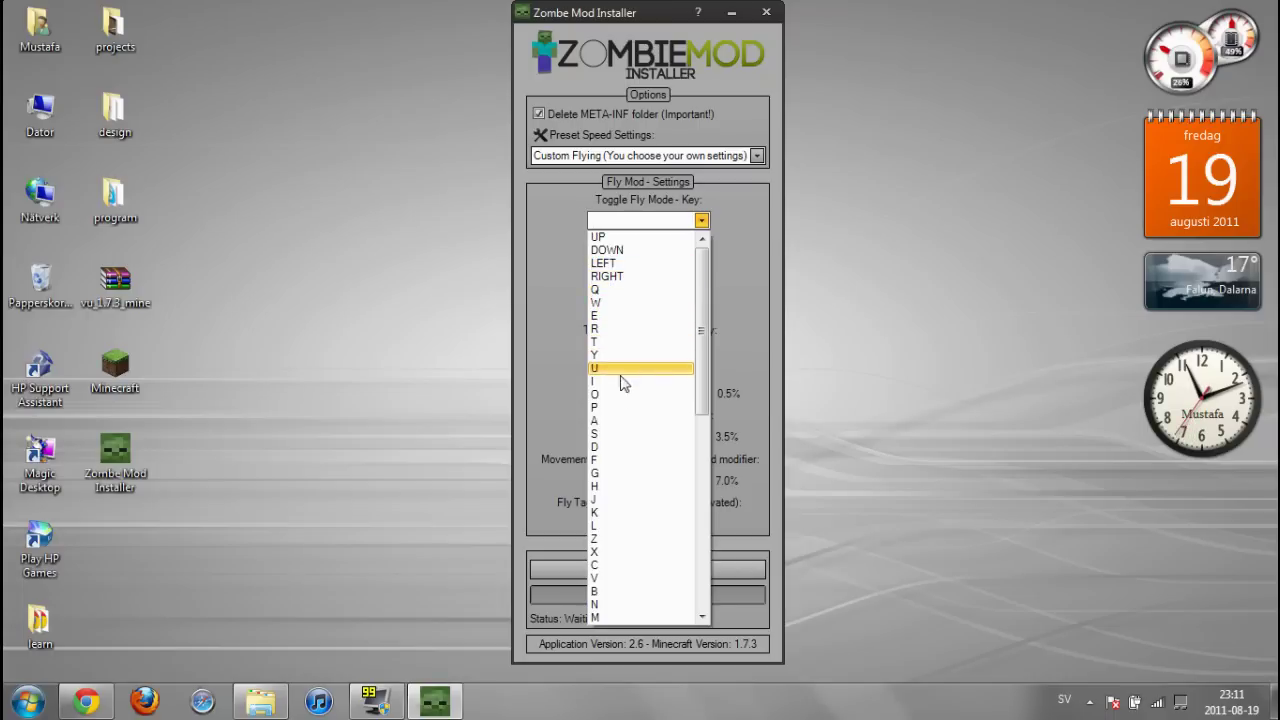
left_click(612, 552)
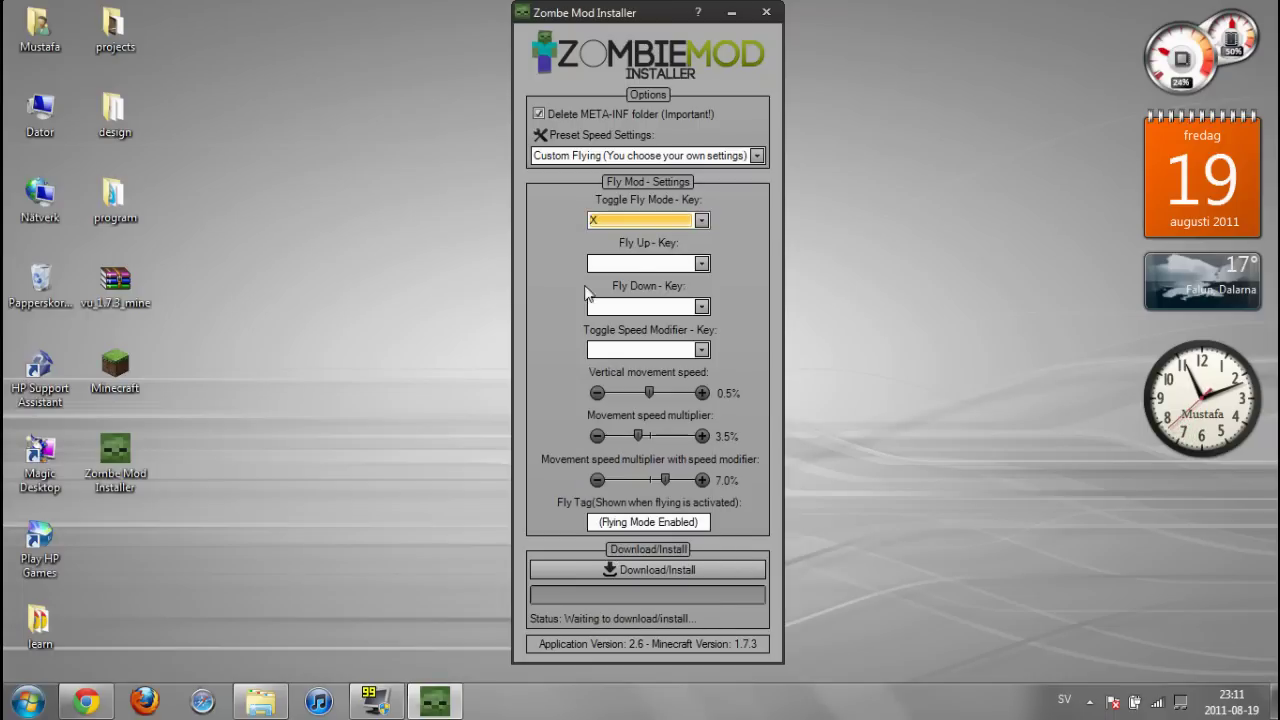
left_click(640, 262)
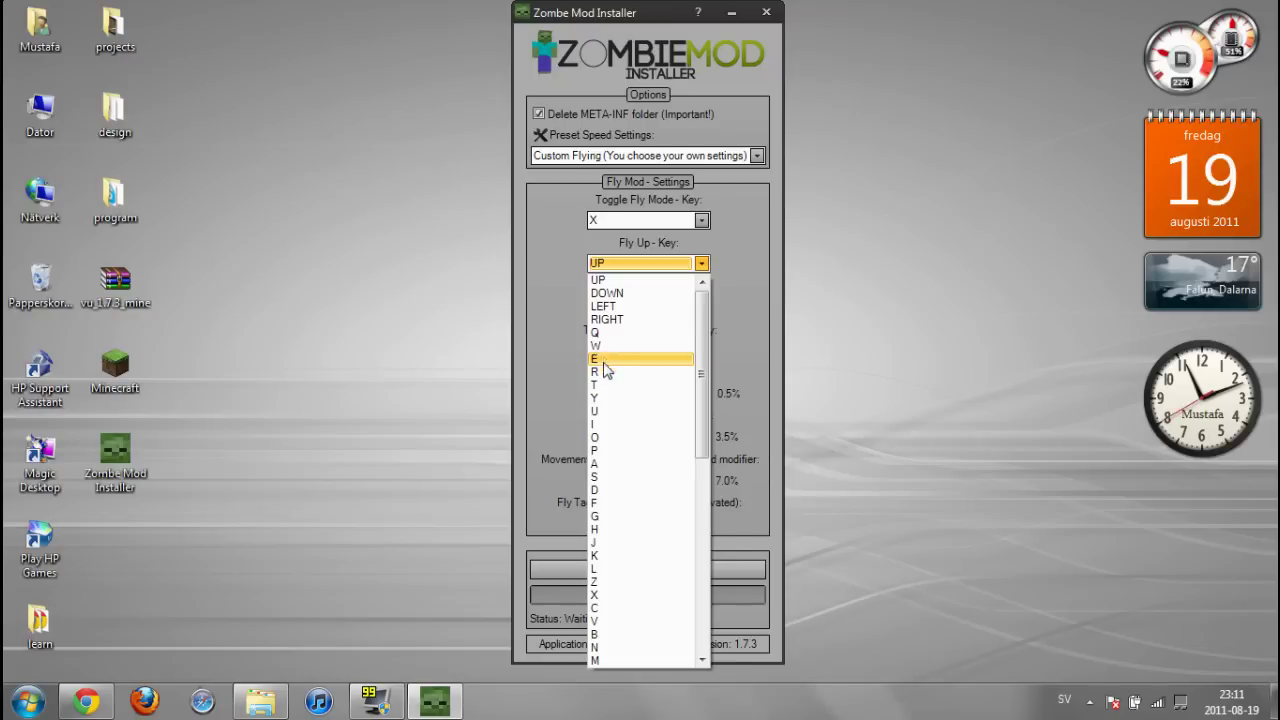
left_click(607, 380)
left_click(623, 308)
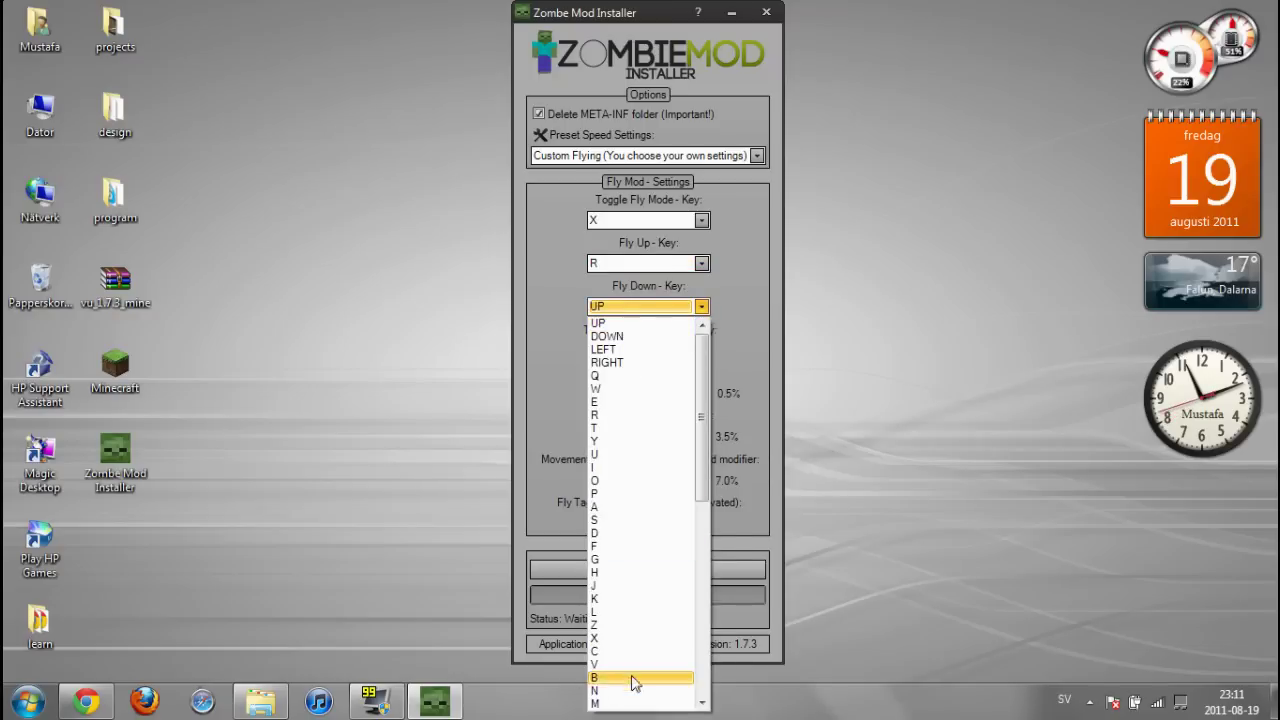
left_click(612, 652)
left_click(612, 348)
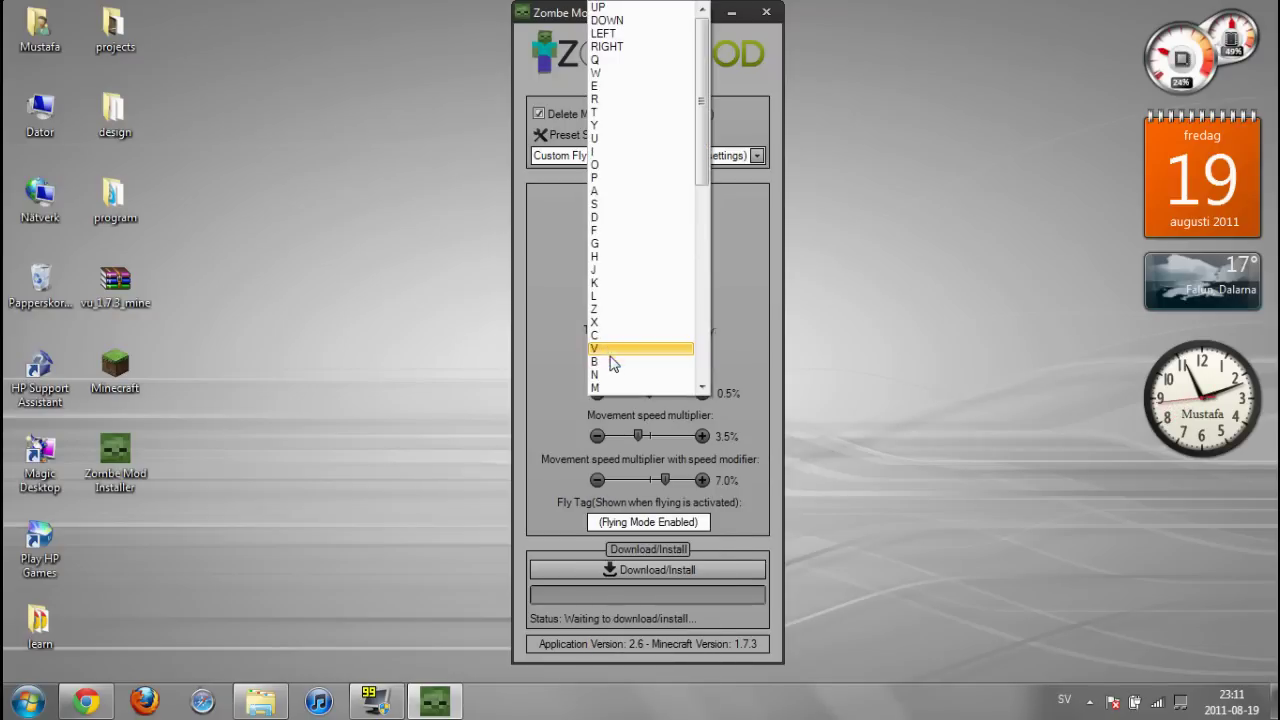
left_click(608, 350)
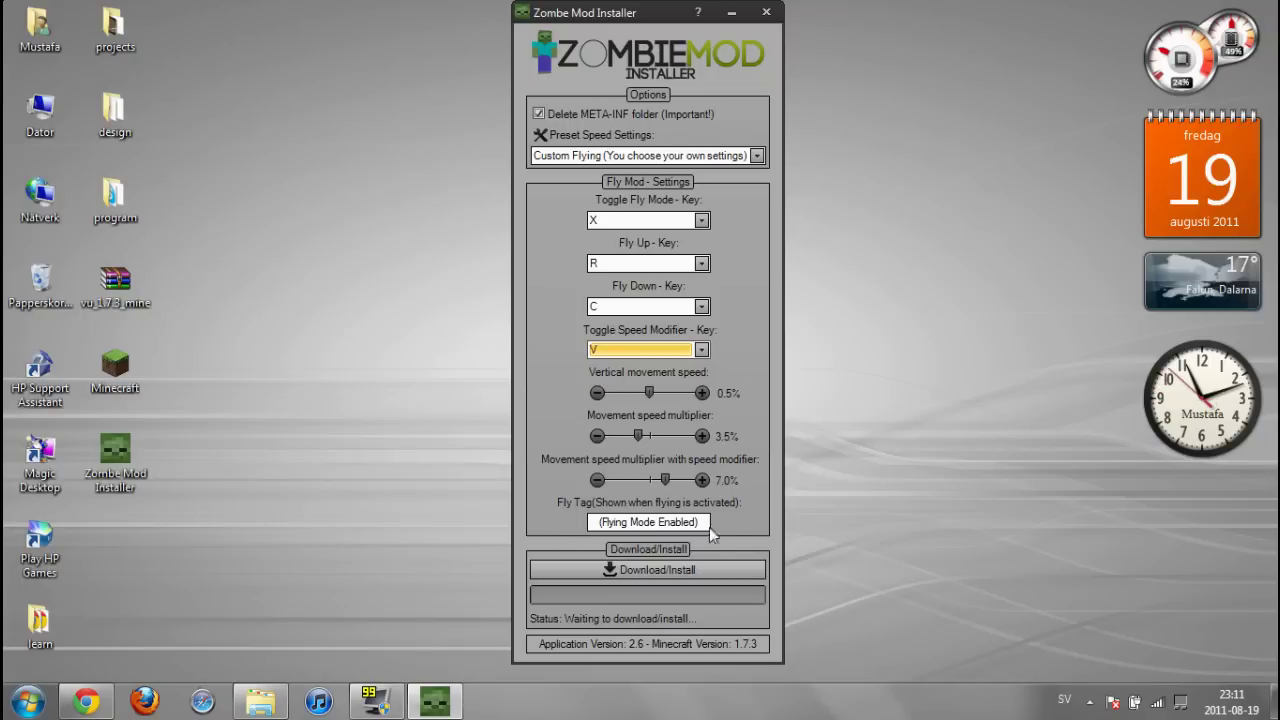
Step: Replace the fly tag text with "(I can fly)"
left_click_drag(695, 522, 605, 522)
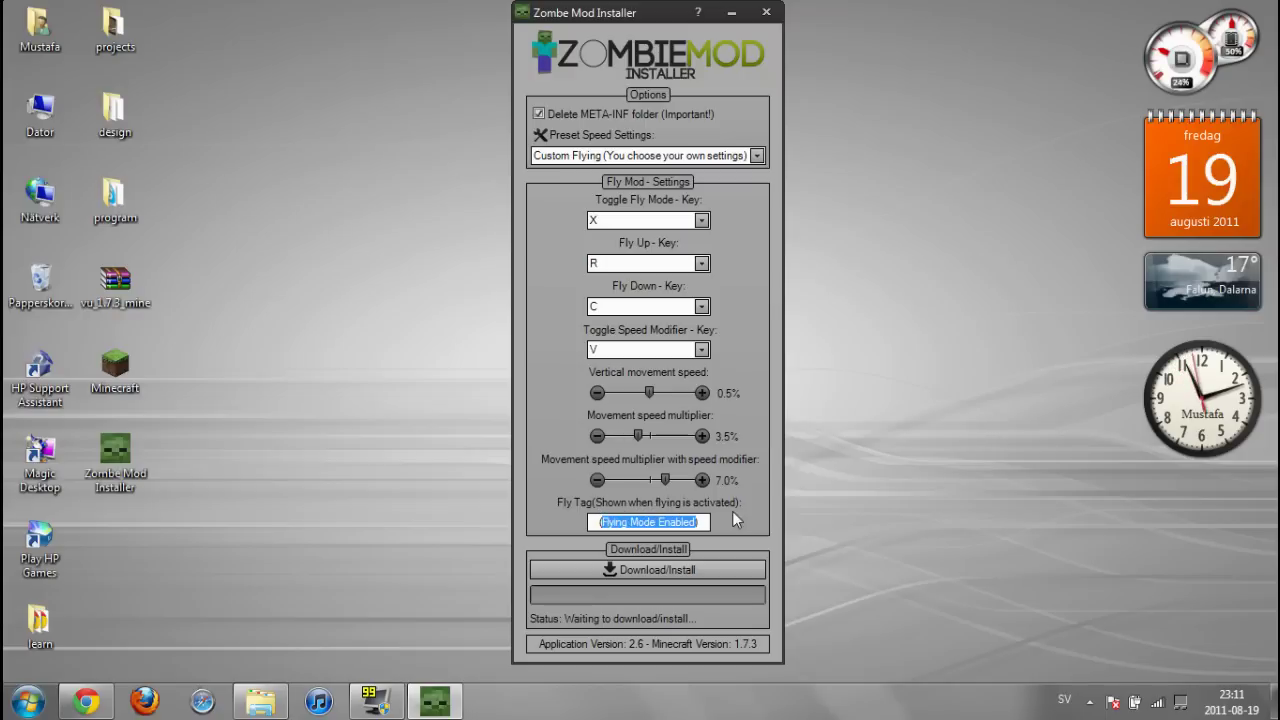
key("BackSpace")
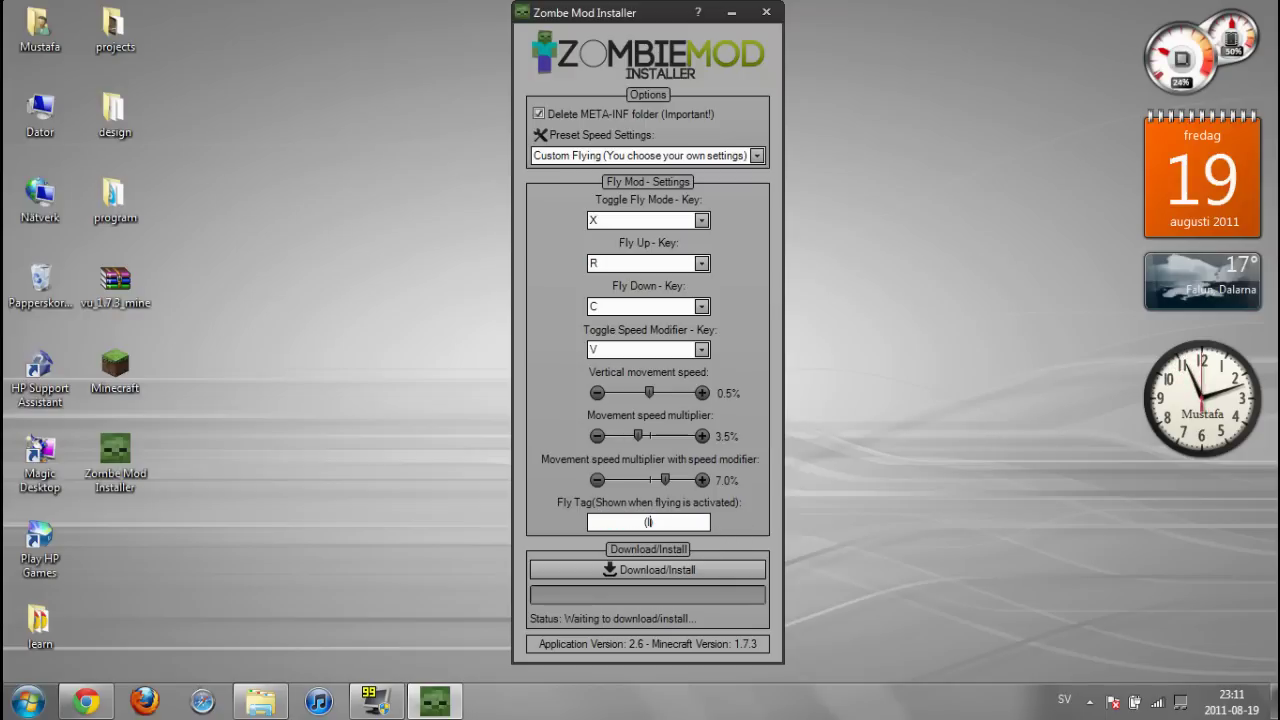
type("I can ")
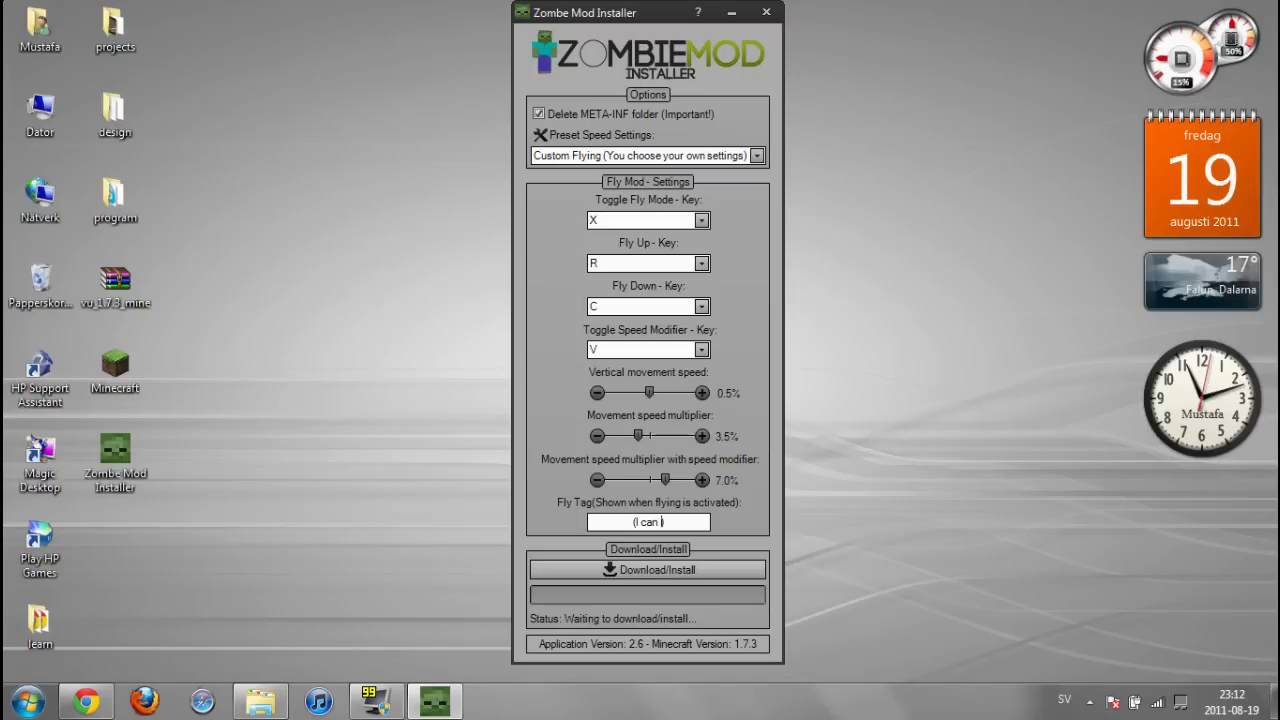
type("fly)")
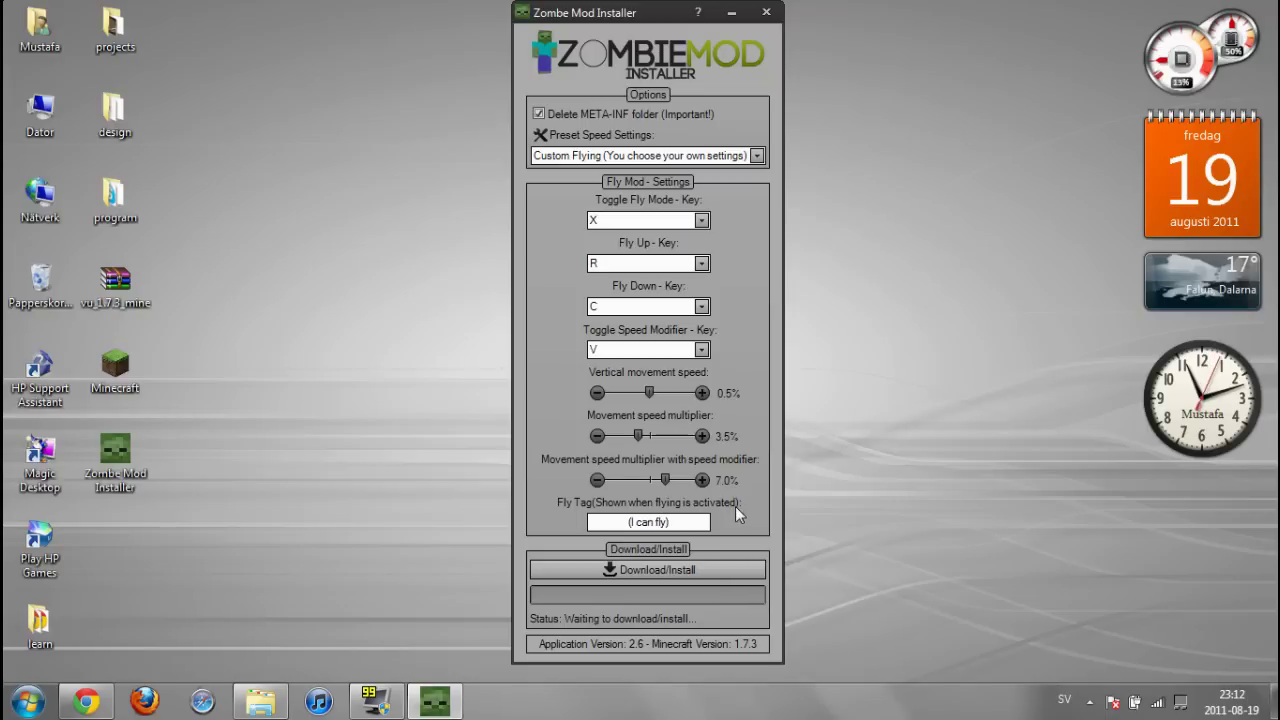
Step: Download and install the Zombe mod with the chosen settings, and dismiss the installer's closing dialogs
left_click(716, 565)
left_click(670, 571)
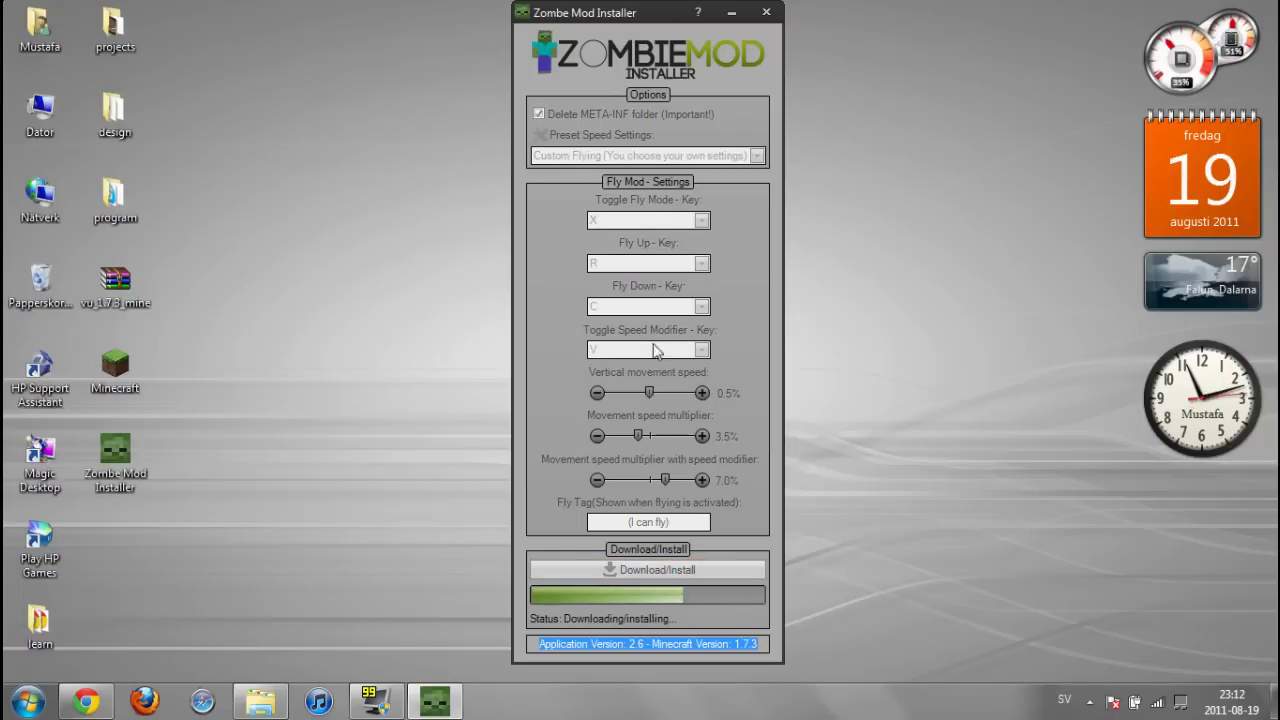
left_click(789, 414)
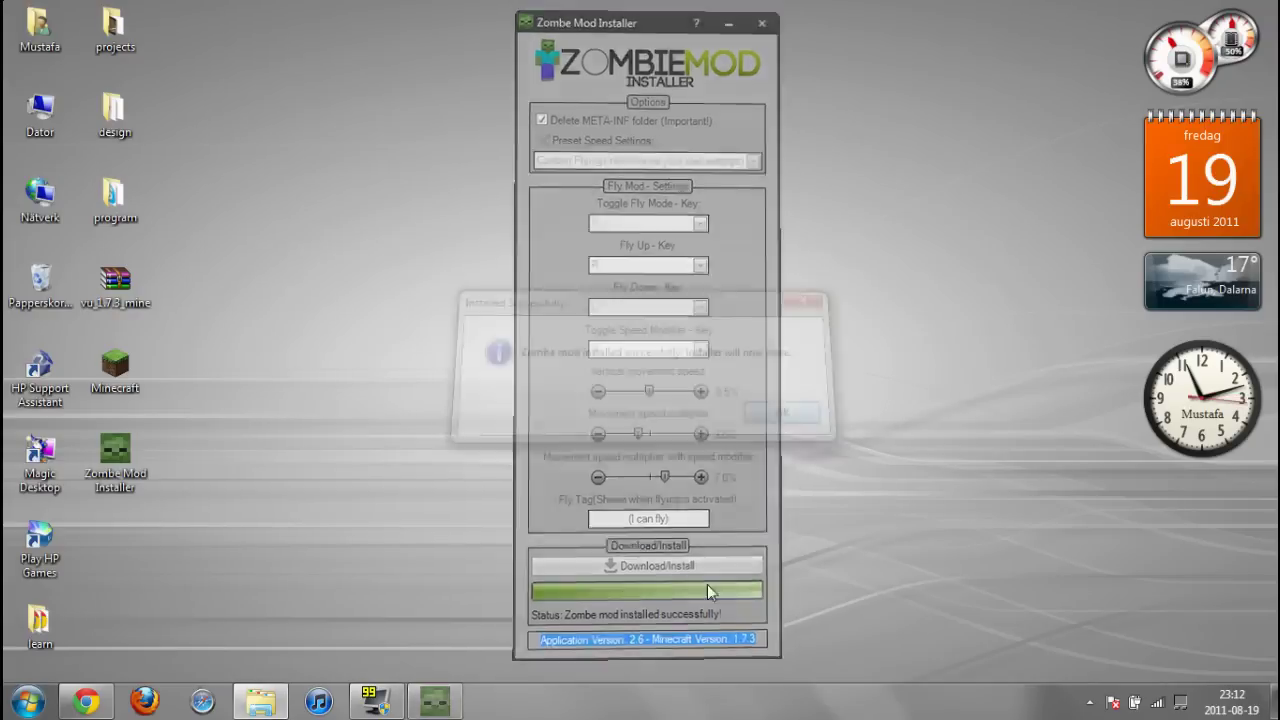
left_click(810, 419)
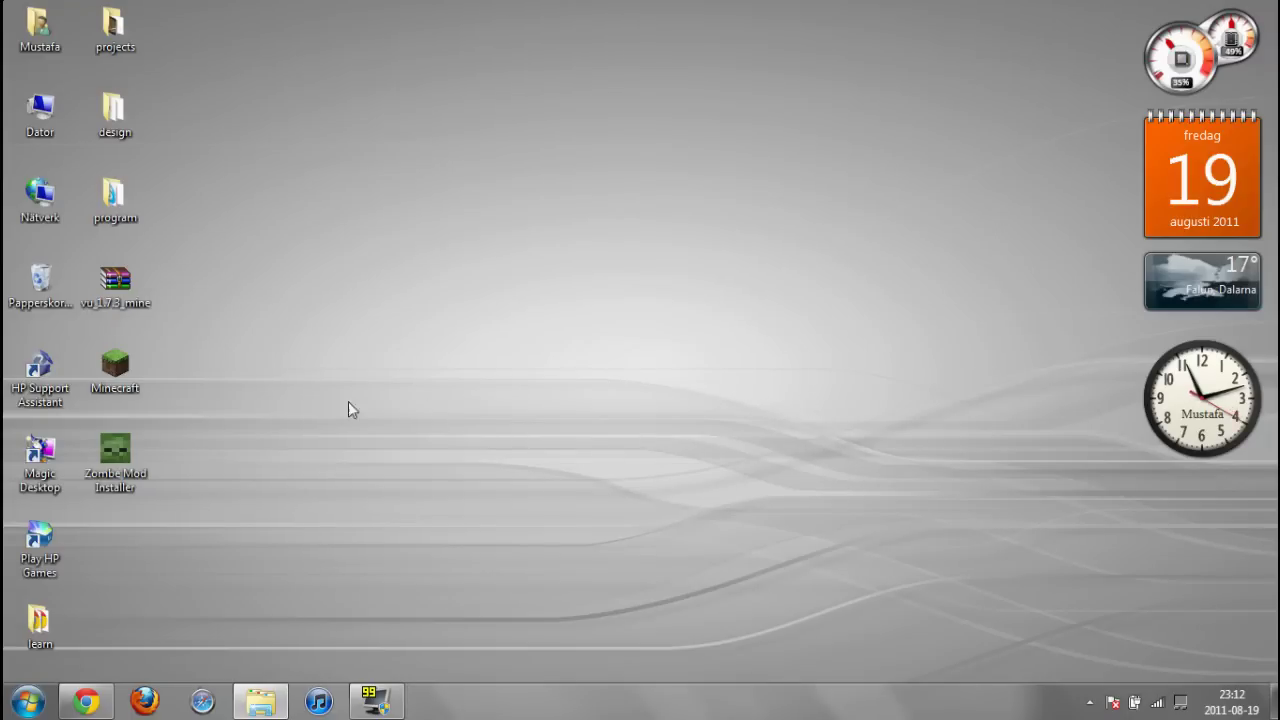
Step: Launch Minecraft and play the singleplayer world saved as "New World-"
double_click(123, 358)
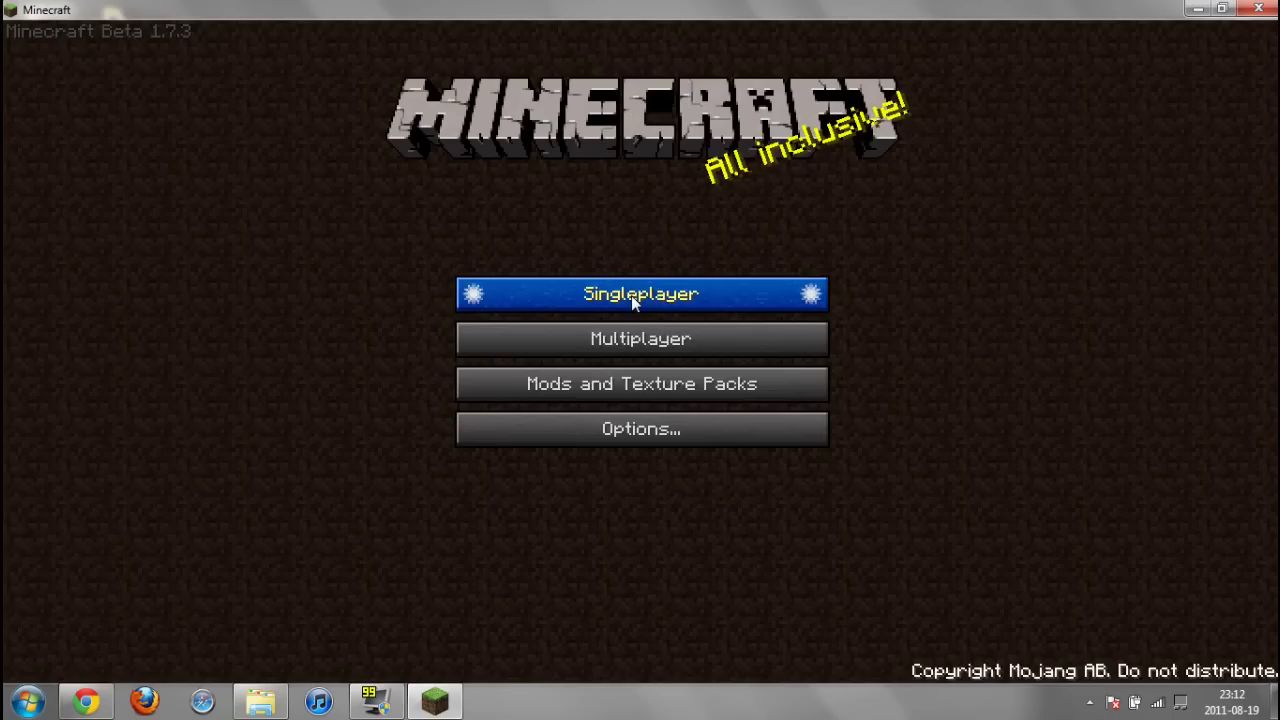
left_click(631, 295)
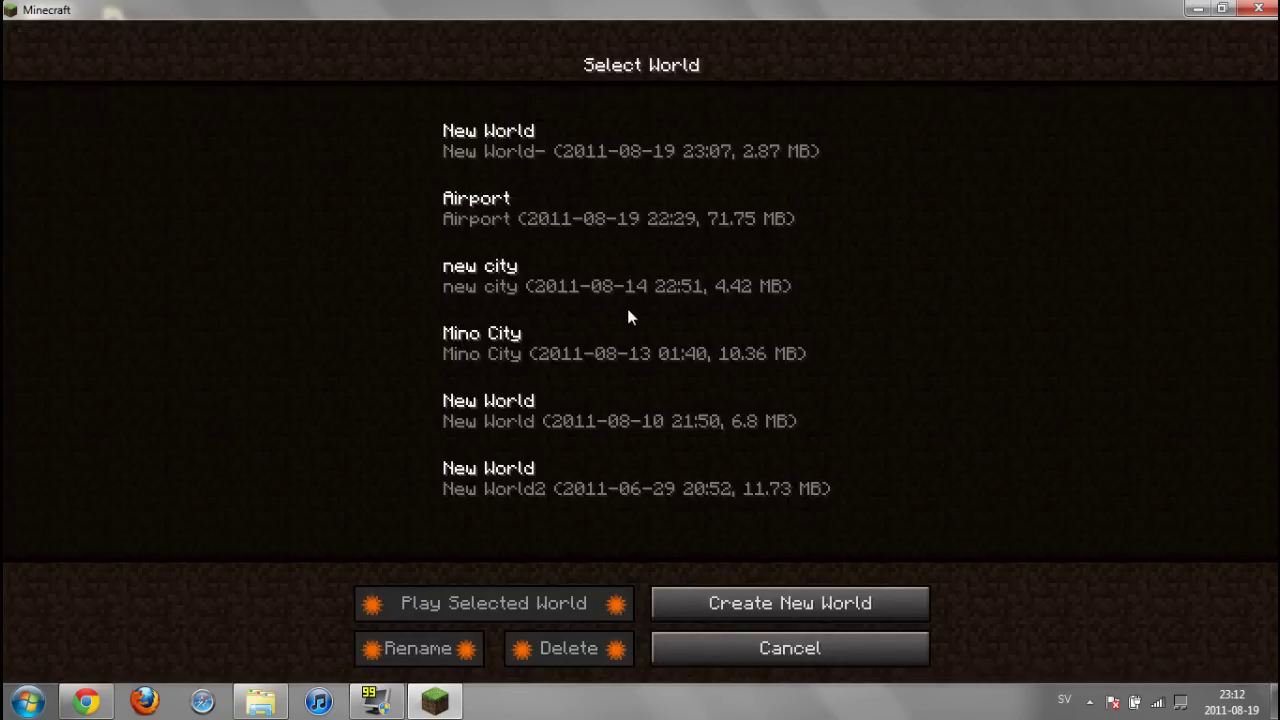
left_click(726, 646)
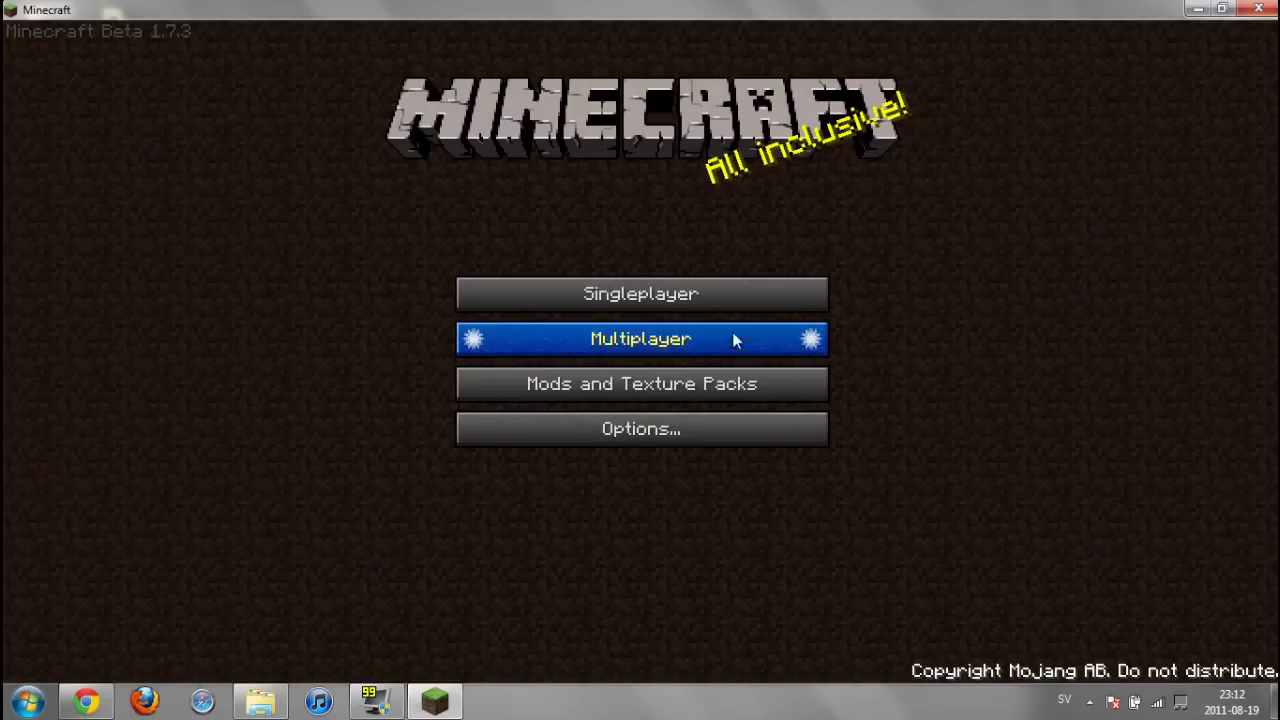
left_click(670, 292)
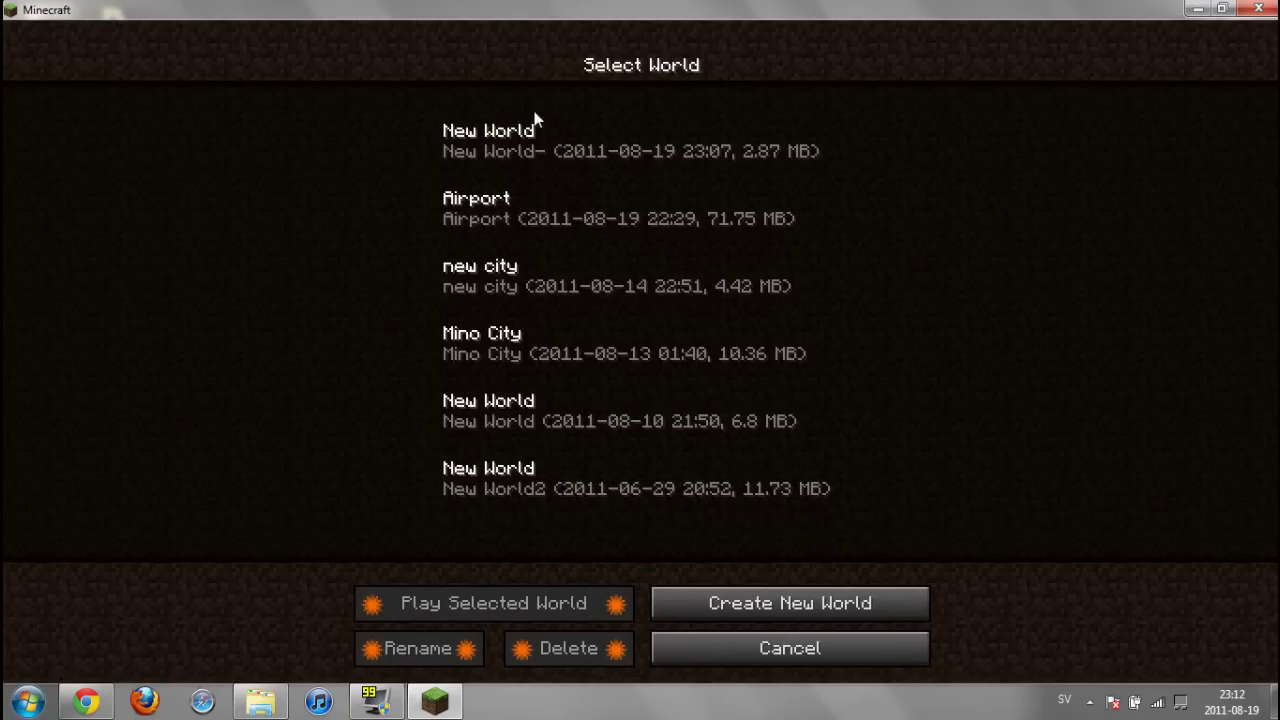
left_click(532, 148)
left_click(523, 606)
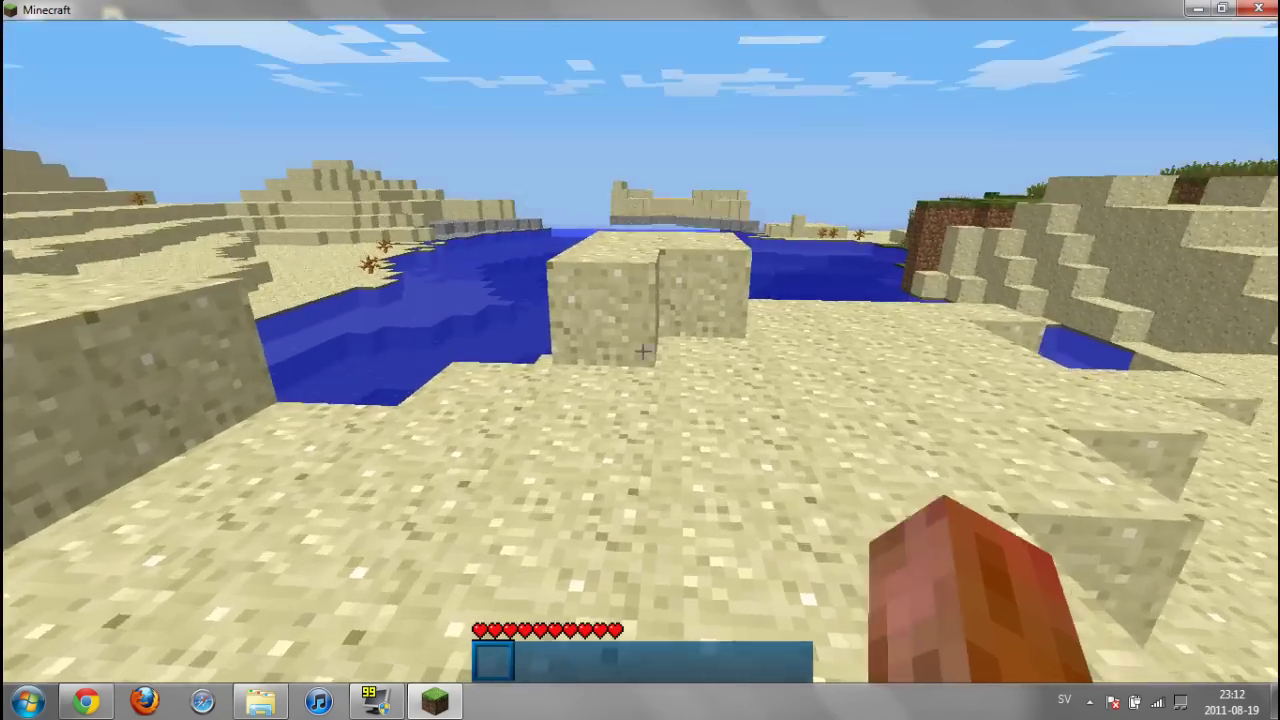
Step: Walk across the sand, turn on fly mode, and test moving forward, left, backward and right
key("w")
key("w")
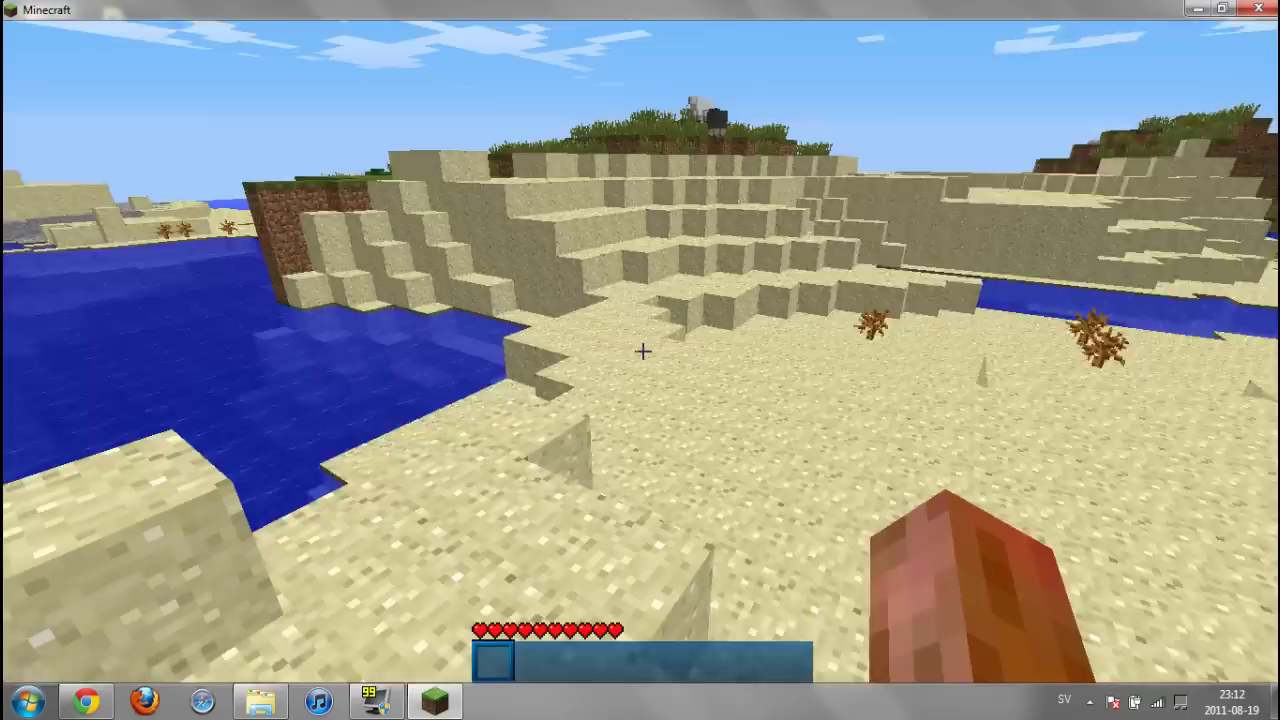
key("x")
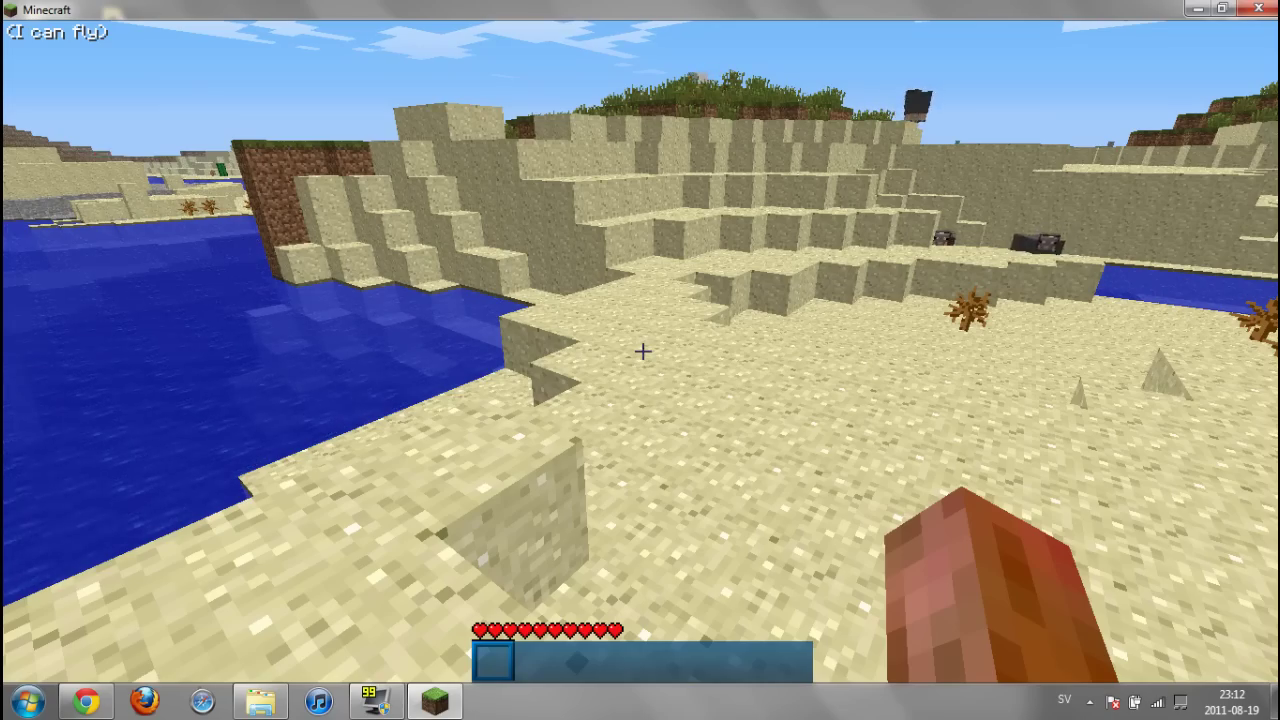
key("w")
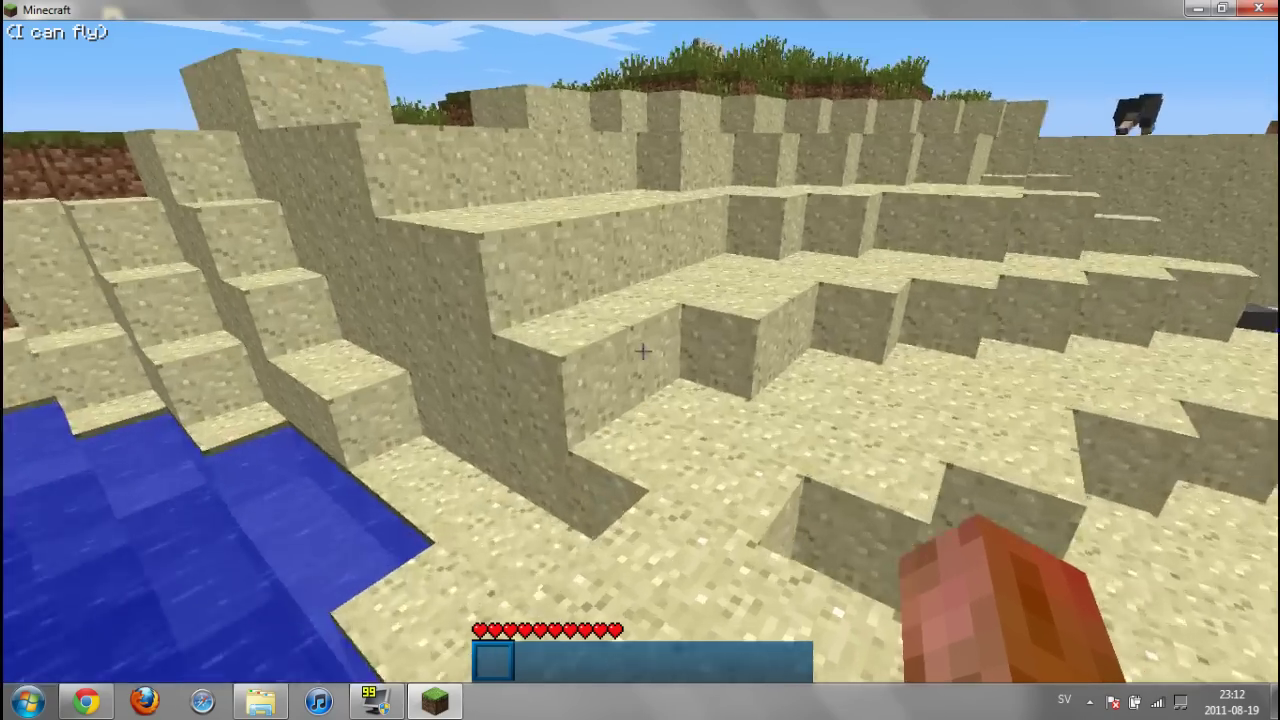
key("a")
key("s")
key("d")
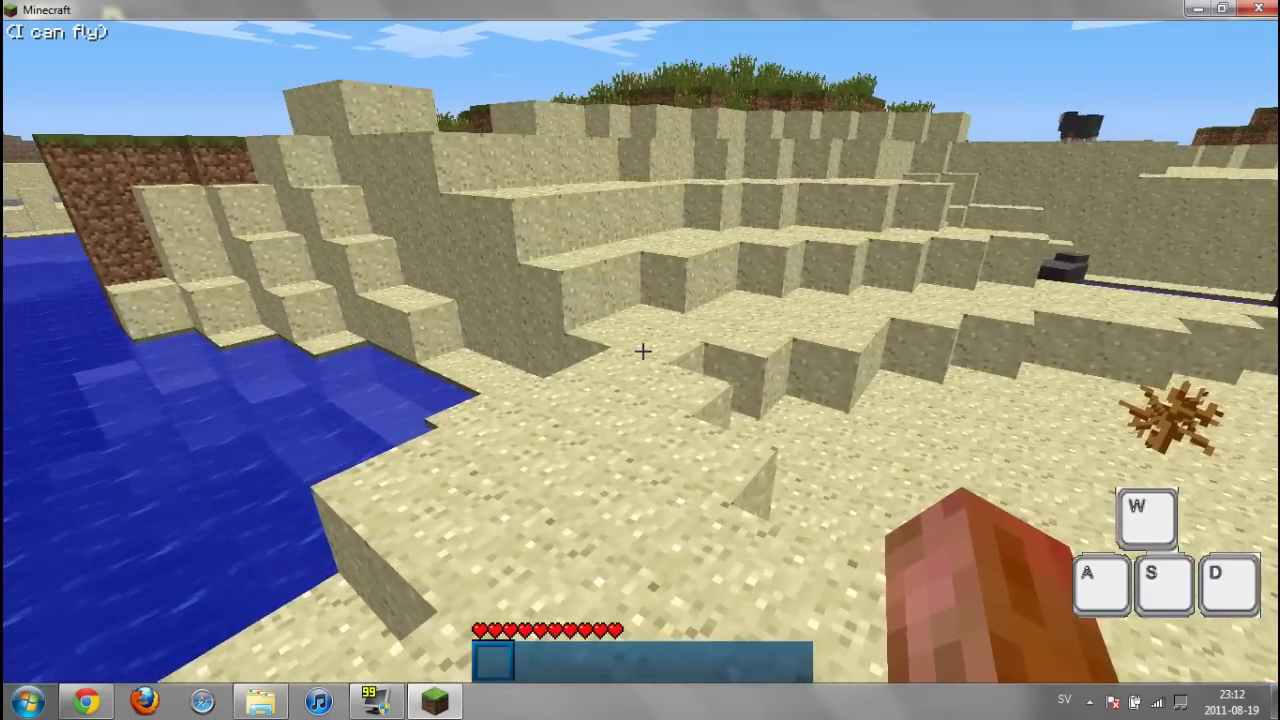
Step: Fly forward and sideways over the lake, and test the fly-up control
key("w")
key("d")
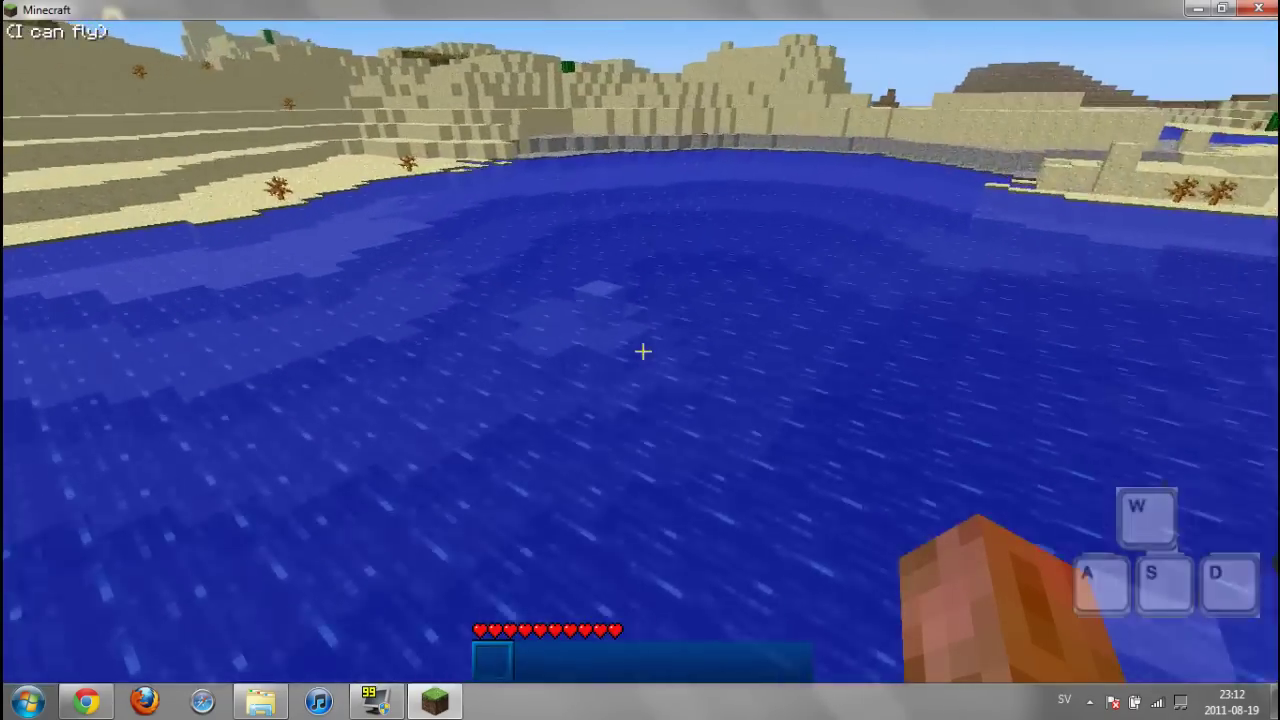
key("r")
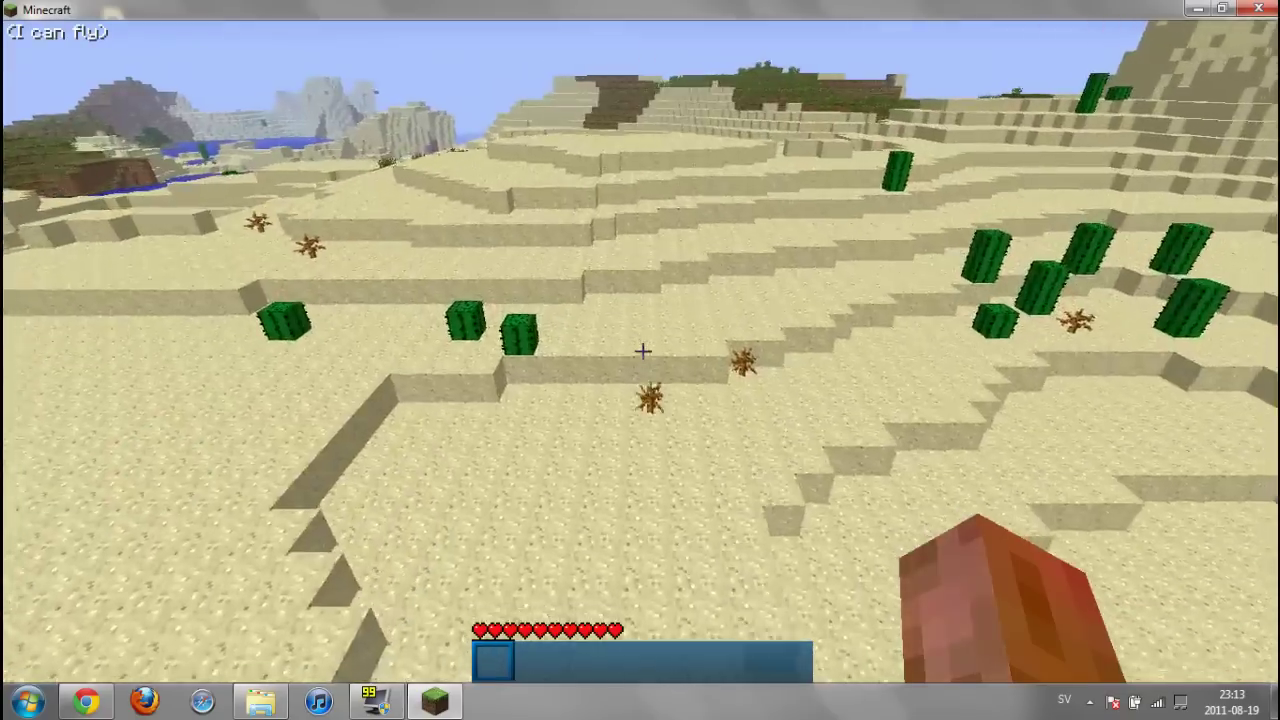
Step: Fly low over the desert and grassland, and come to a stop on the flat sand beside the grass
key("w")
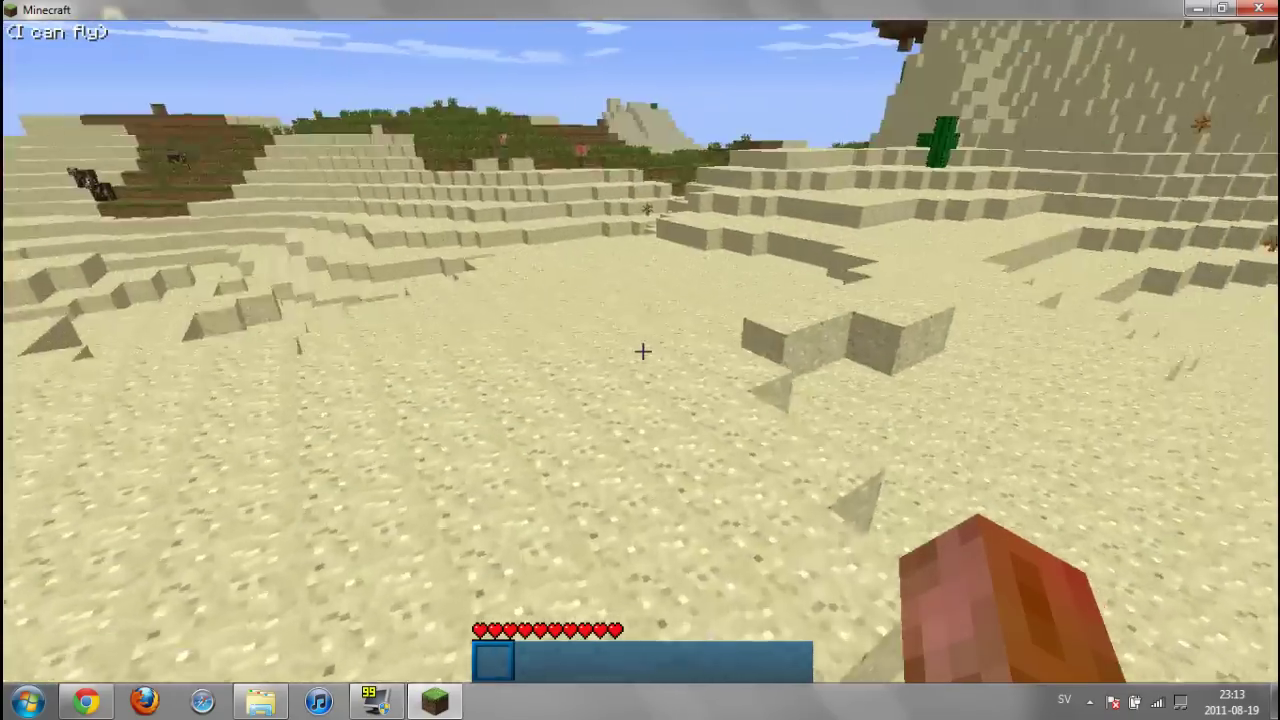
key("w")
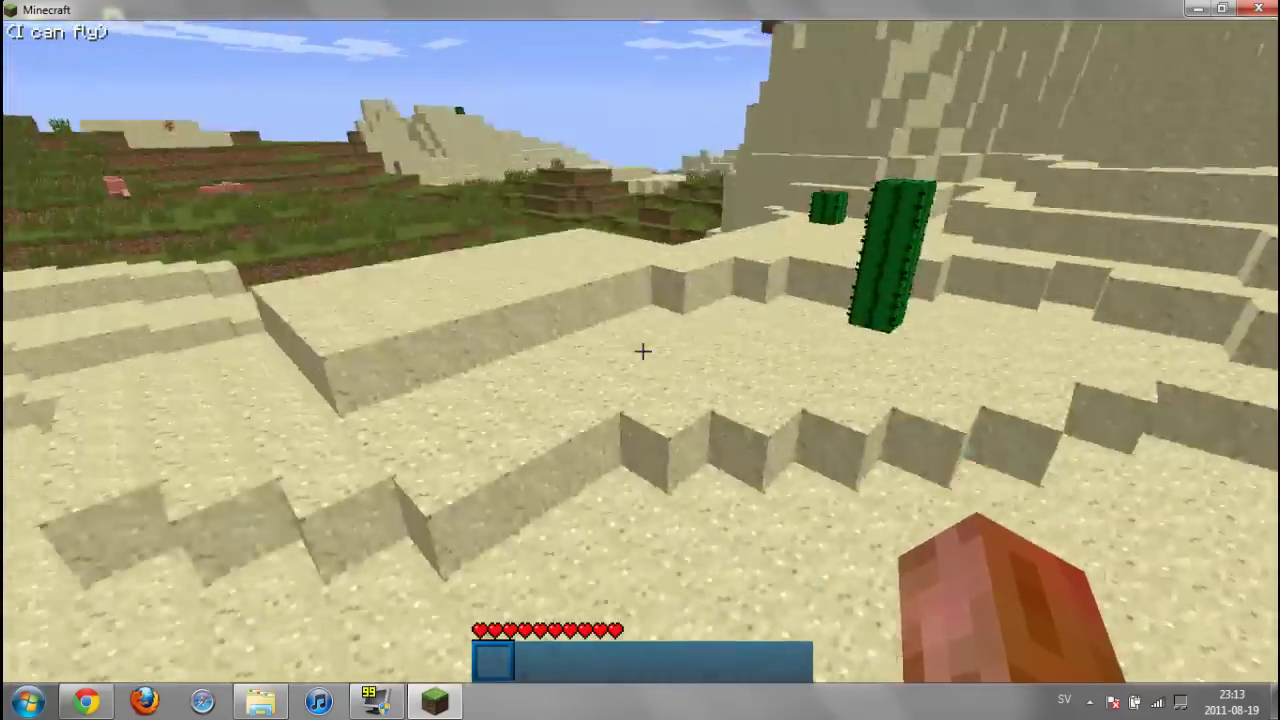
key("w")
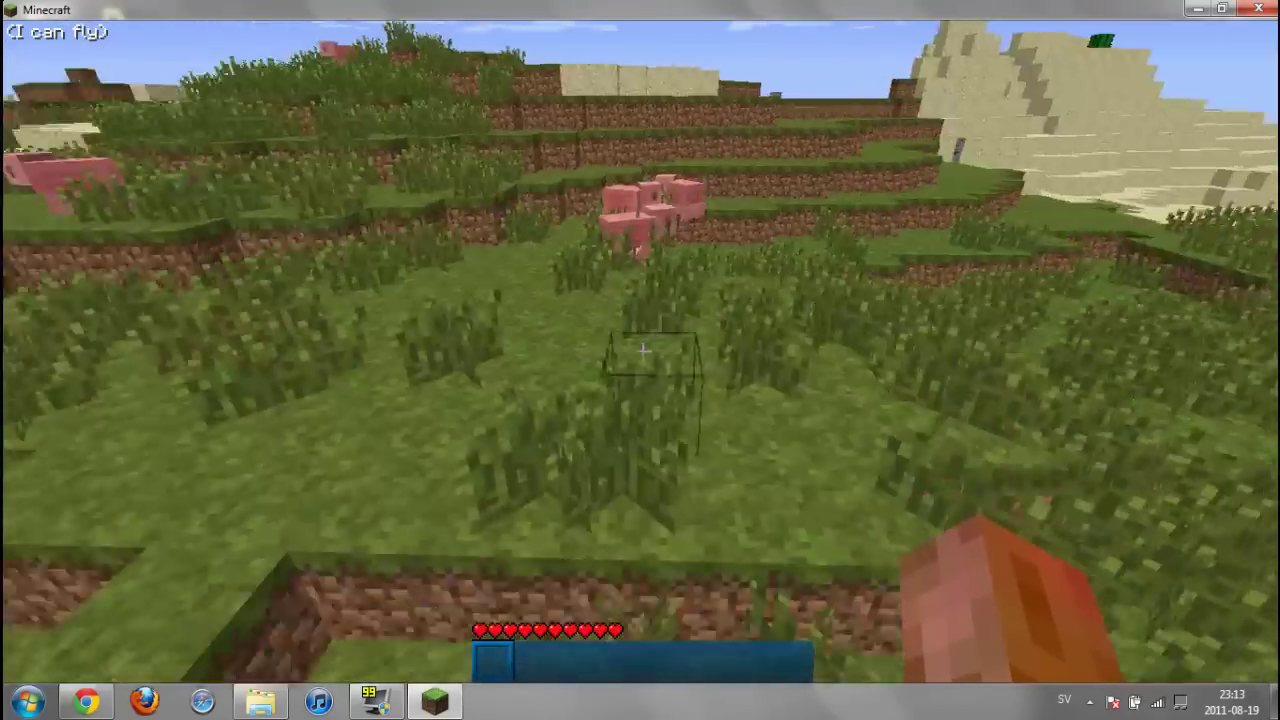
key("w")
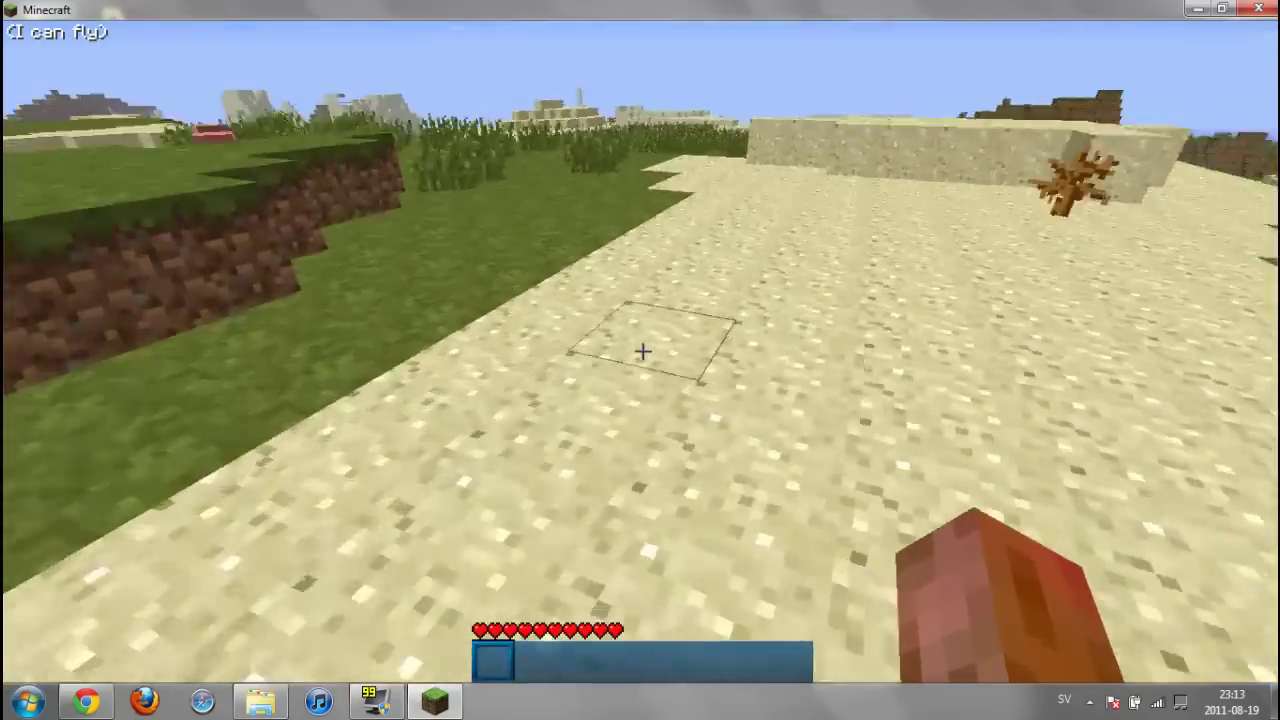
key("w")
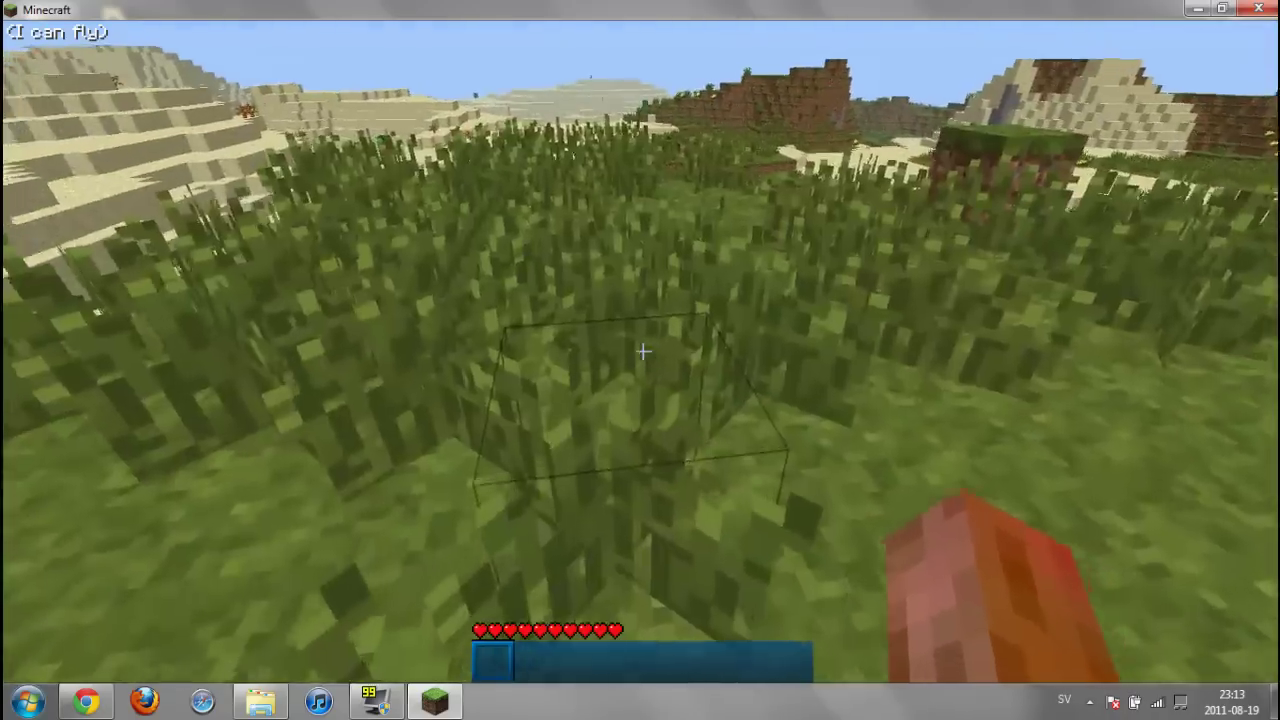
key("w")
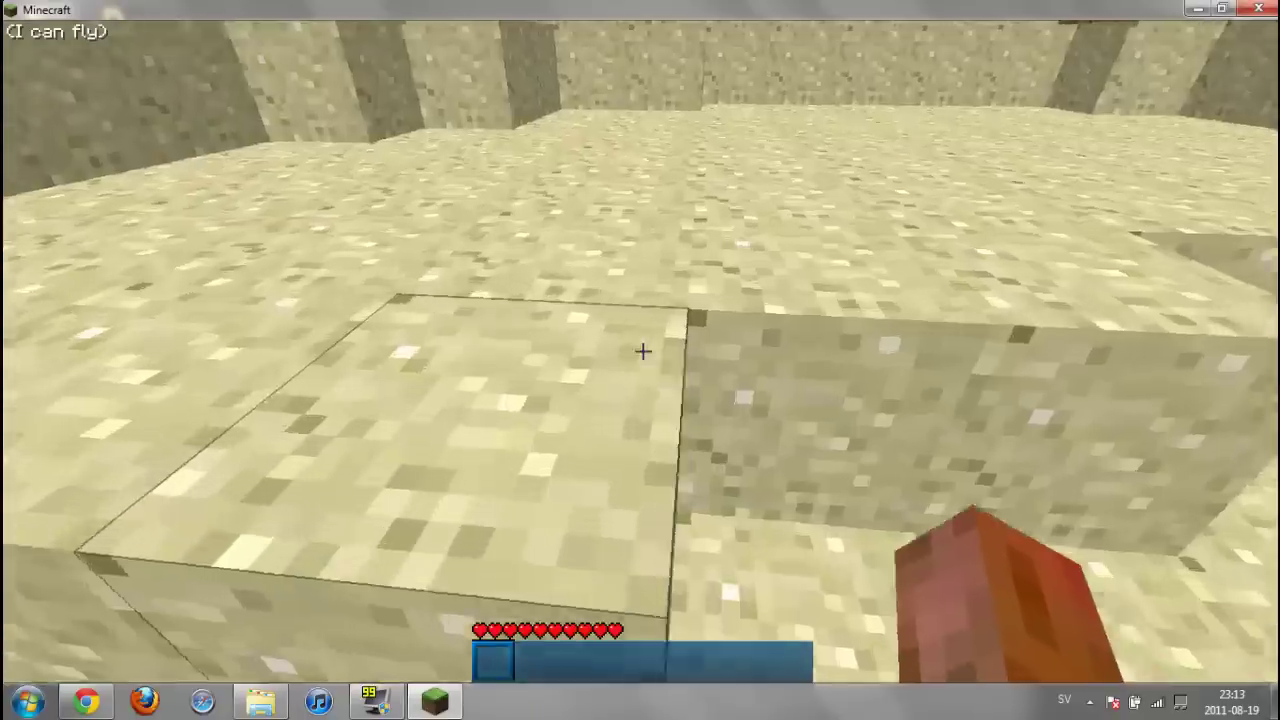
key("space")
key("w")
key("space")
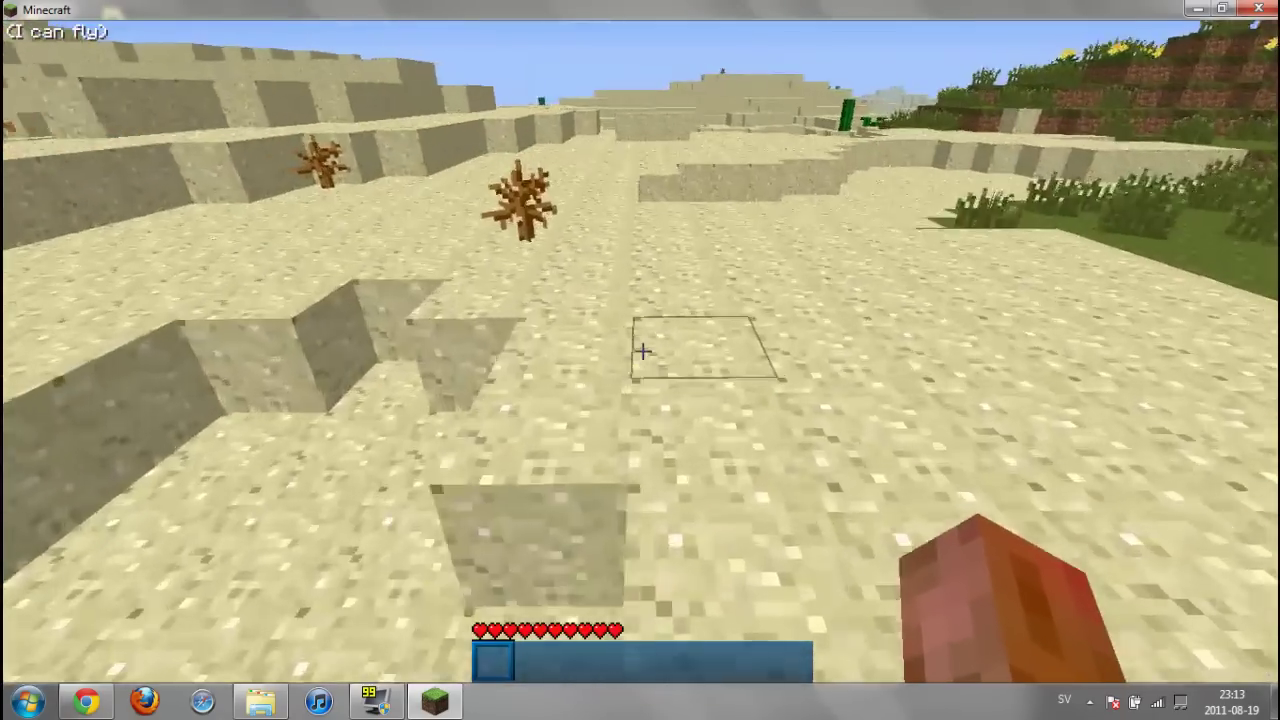
Step: Save and quit the world to the title screen, and close Minecraft
key("Escape")
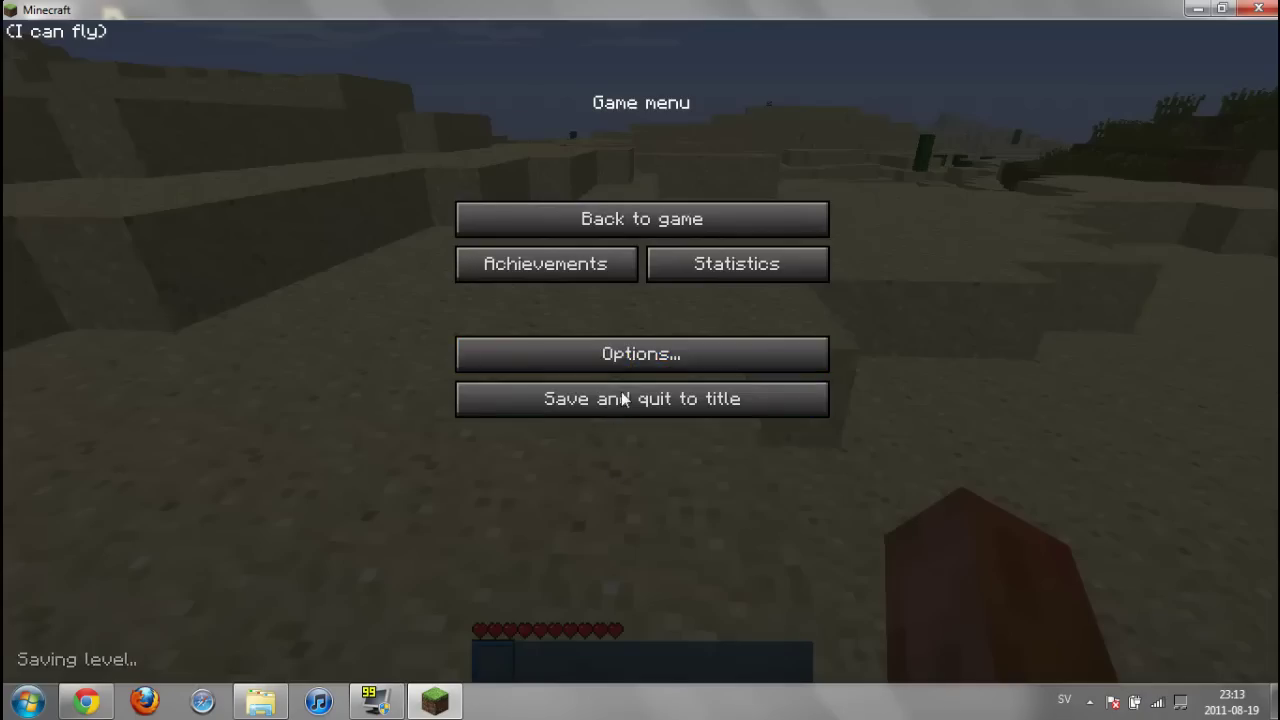
left_click(621, 391)
key("alt+F4")
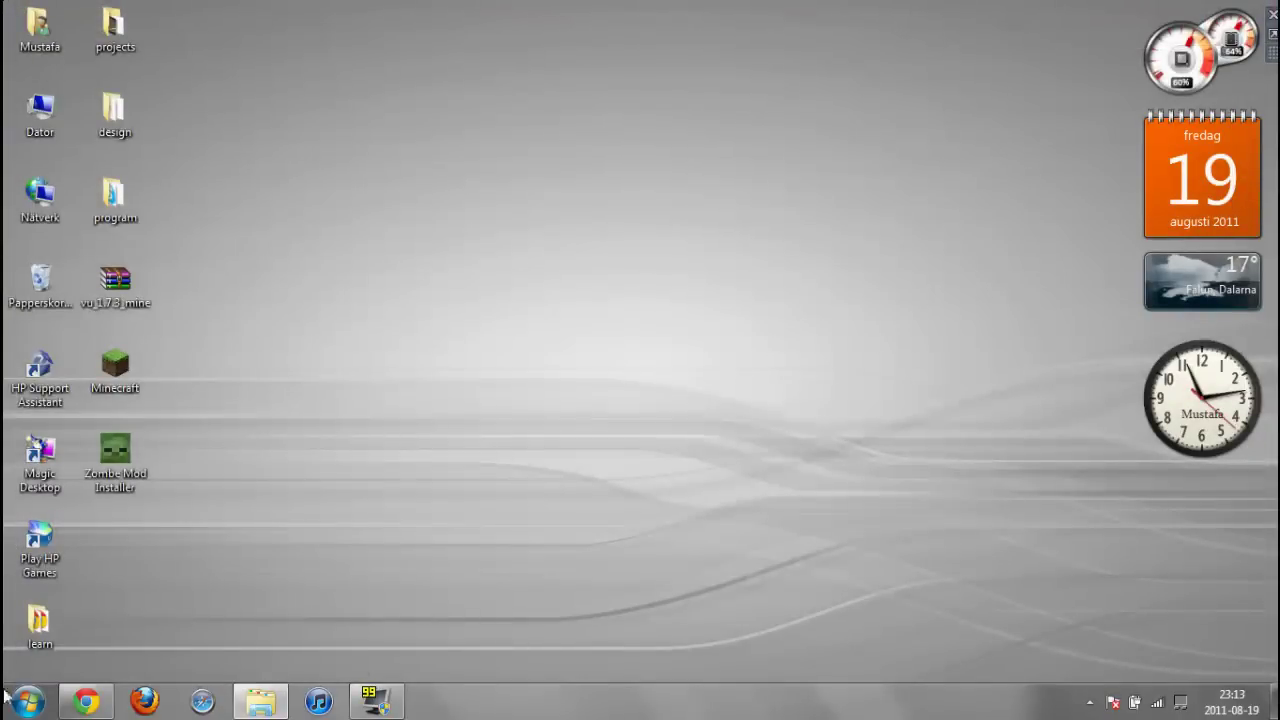
Step: Go to %appdata% and open the zombe folder inside .minecraft\mods
left_click(12, 710)
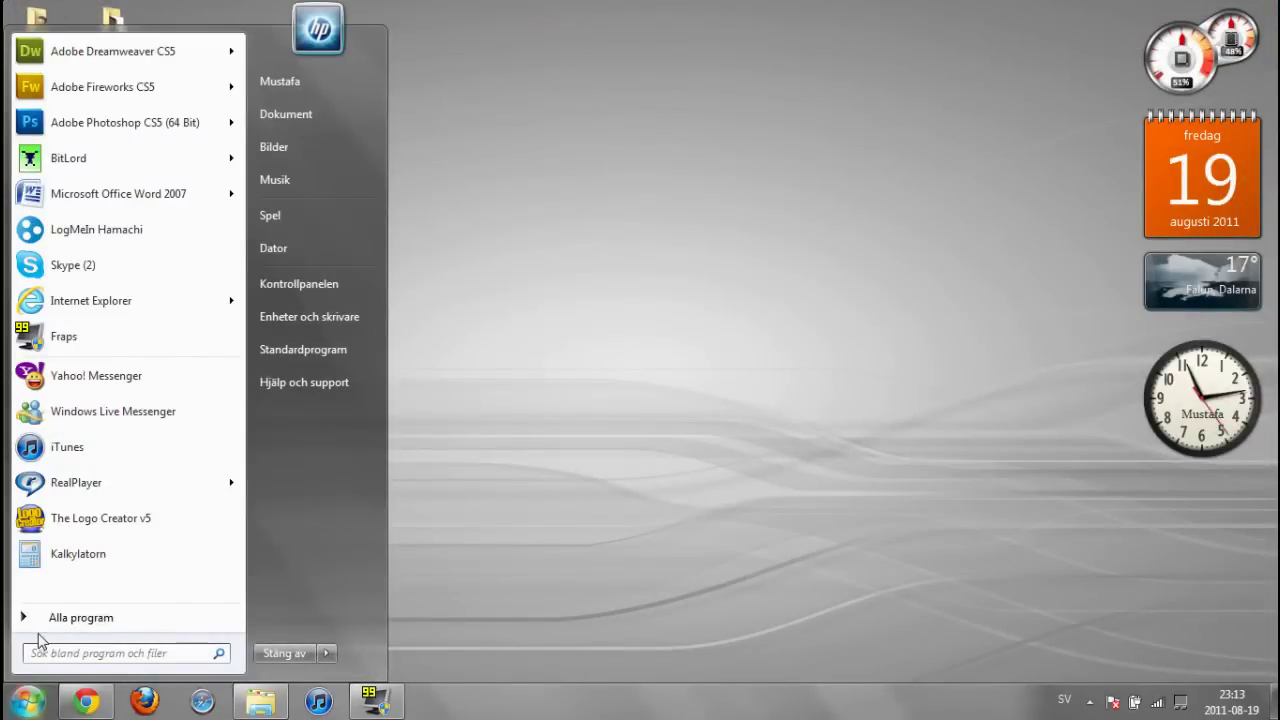
type("%app")
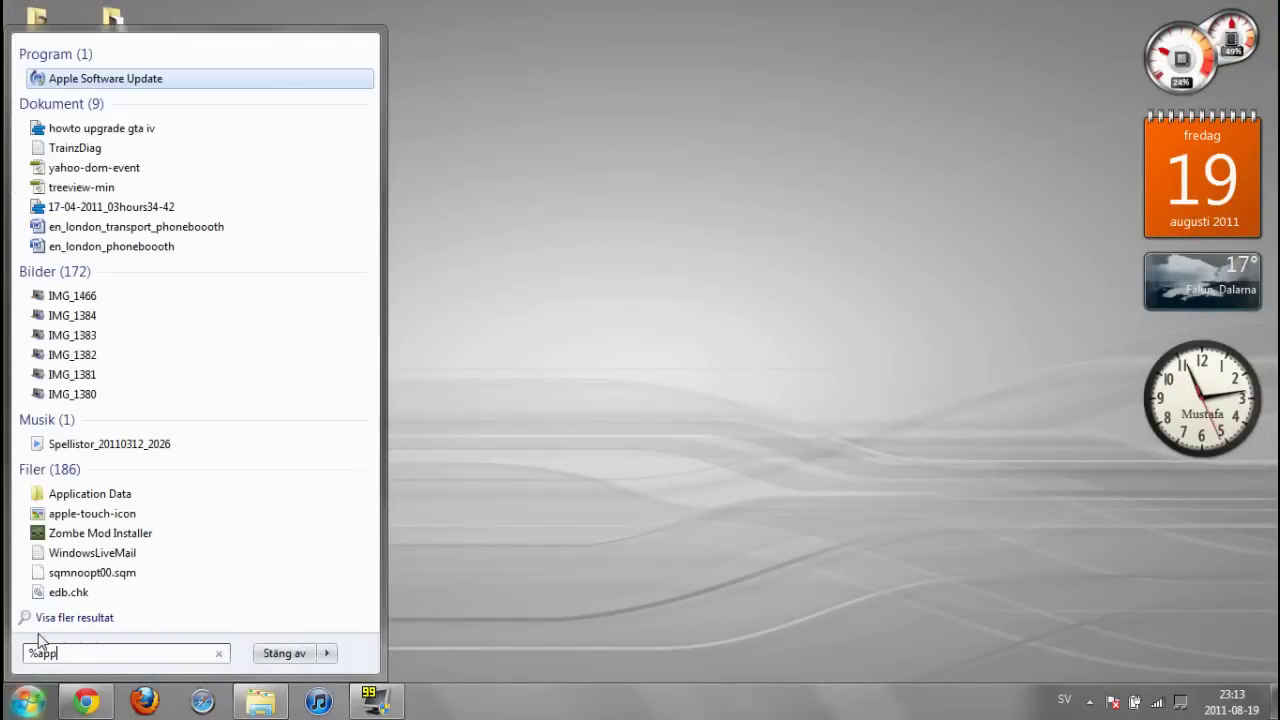
type("data%")
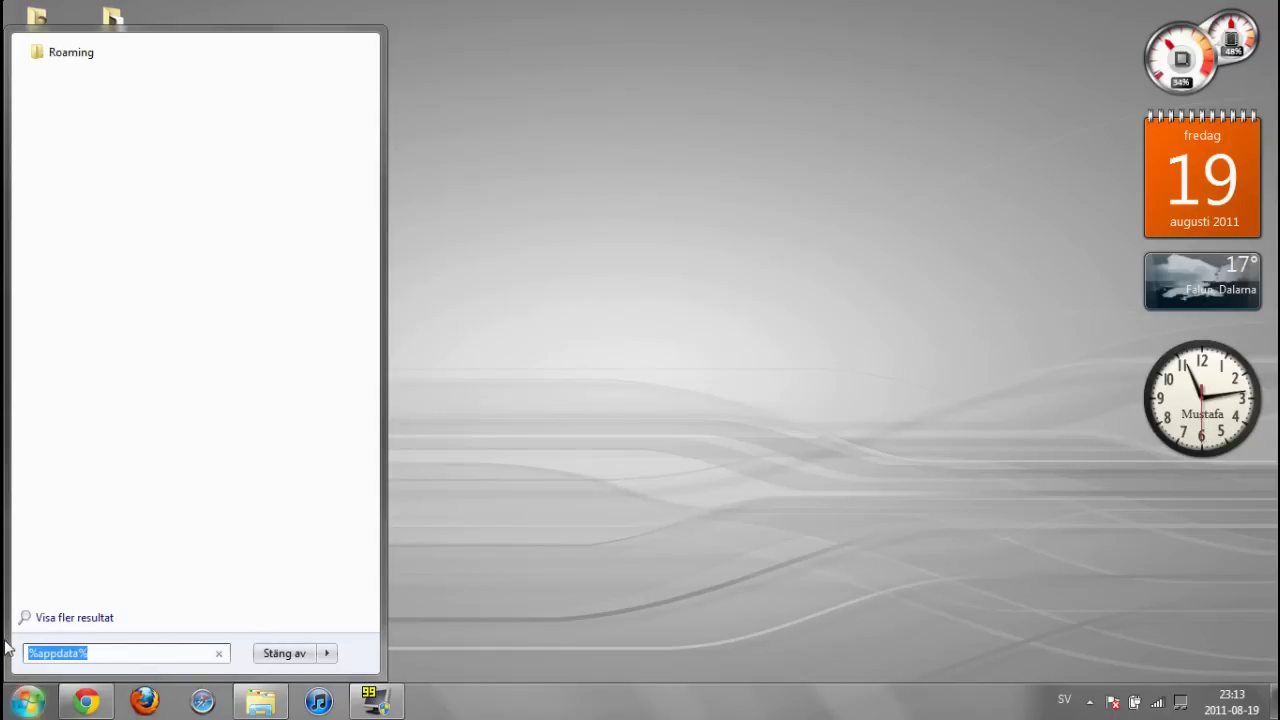
key("Return")
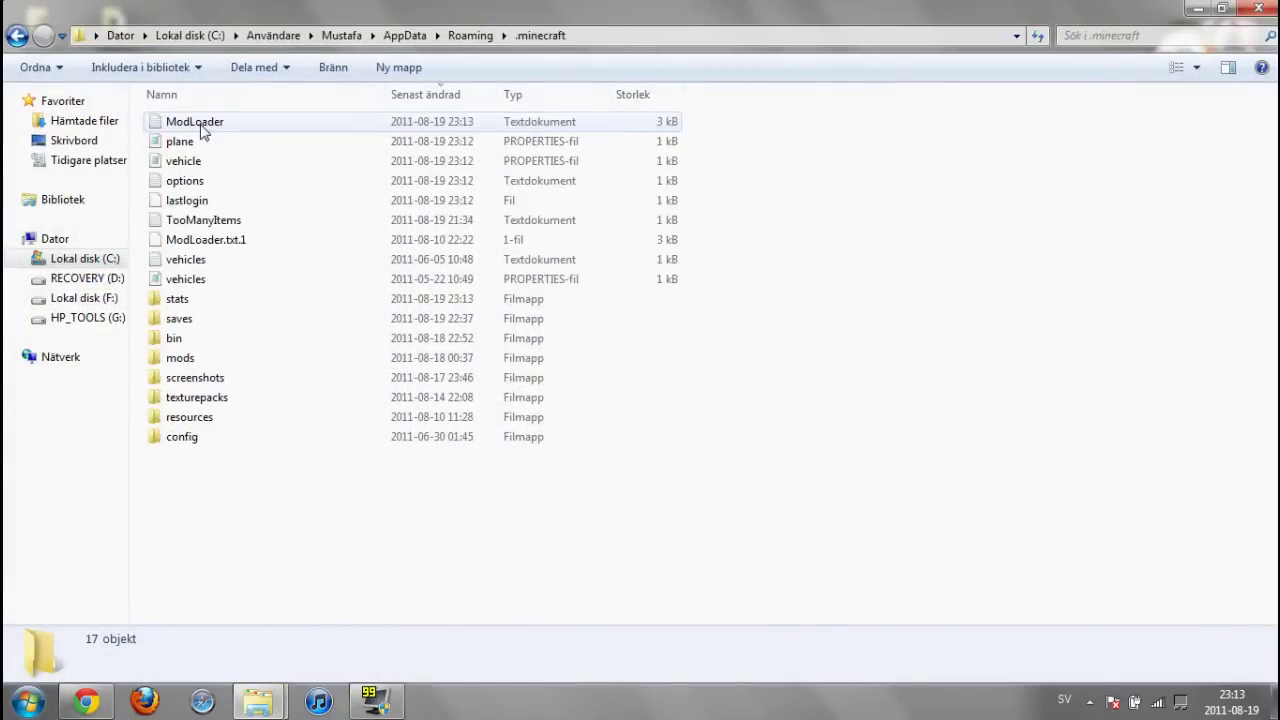
double_click(199, 360)
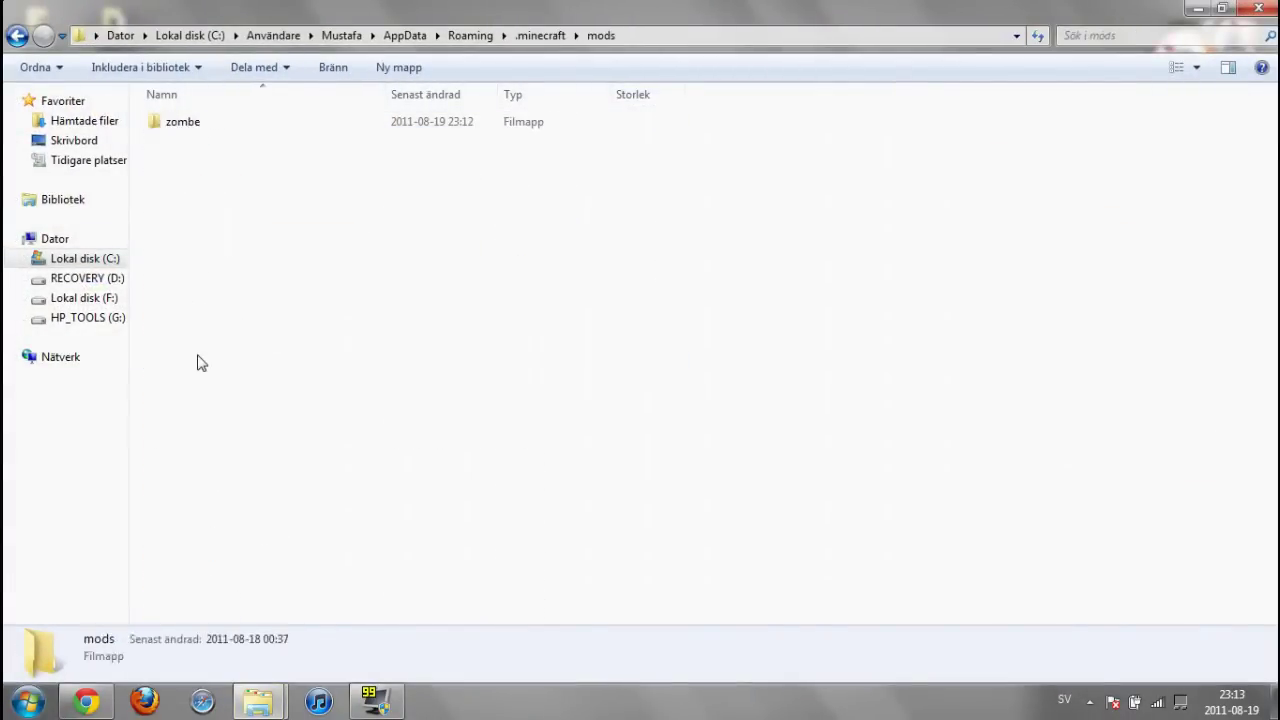
double_click(209, 129)
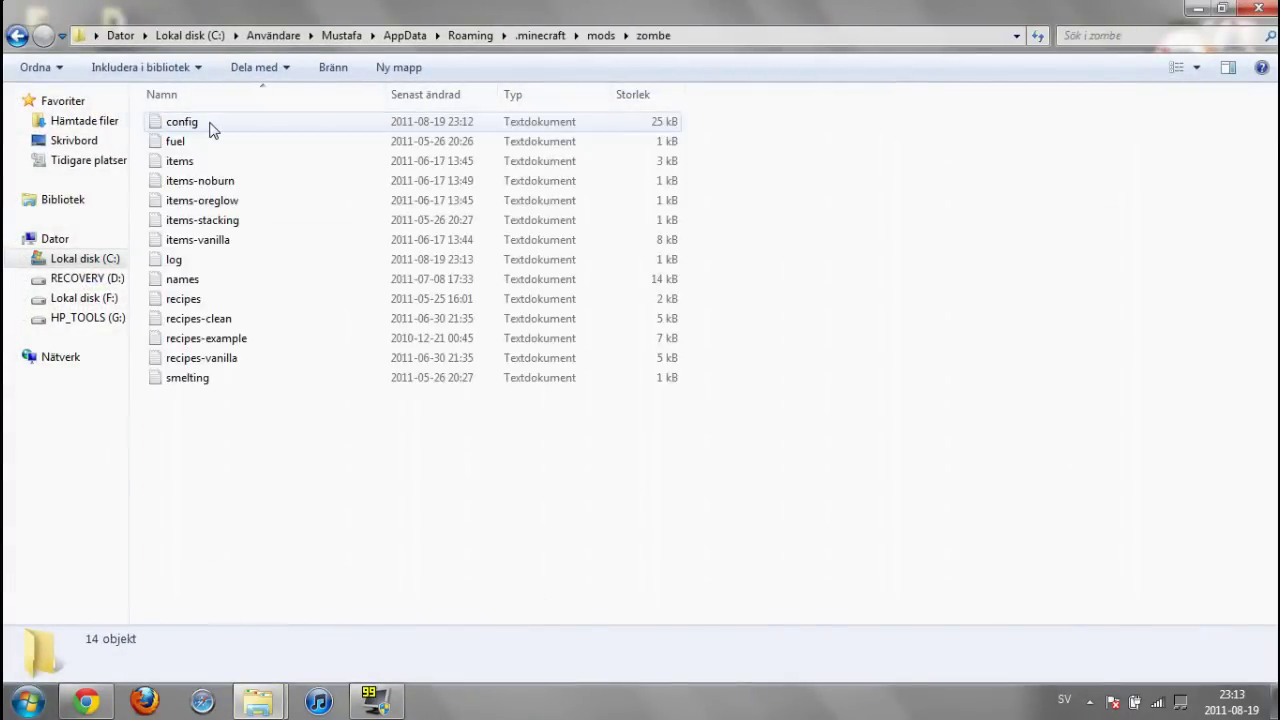
Step: Open the config text file with Anteckningar and maximize its window
left_click(211, 129)
right_click(211, 129)
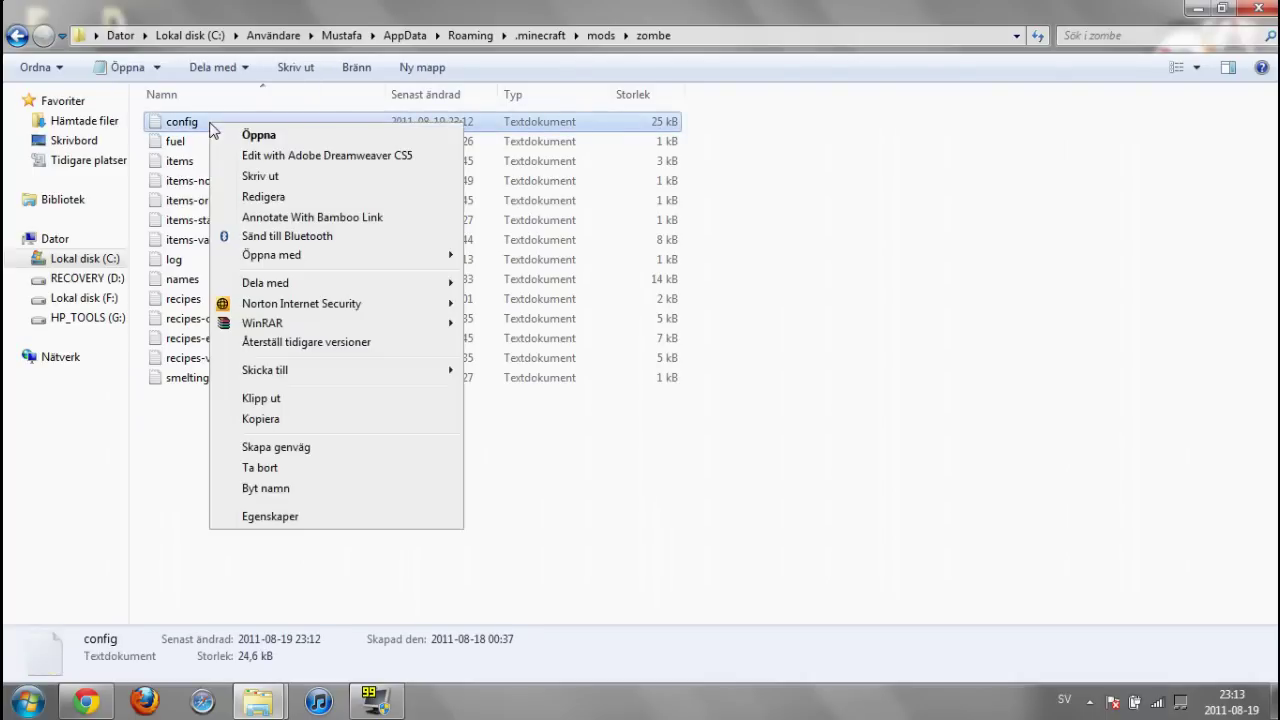
mouse_move(267, 257)
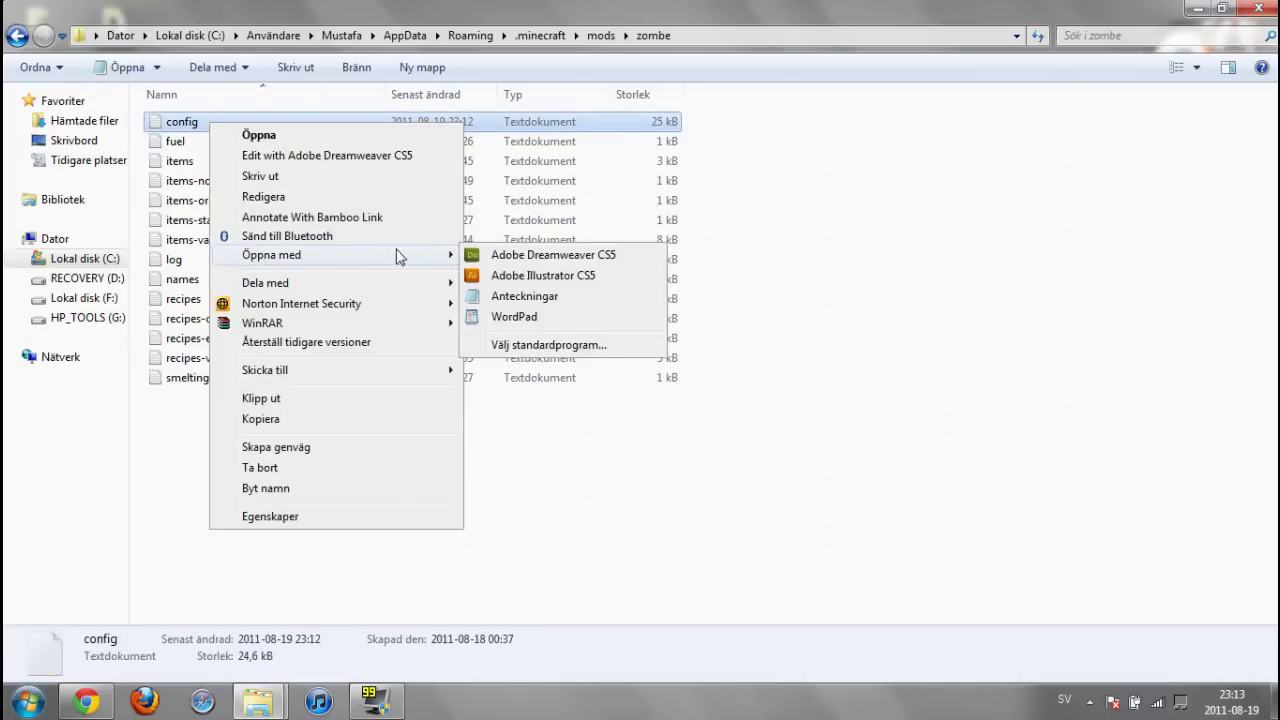
left_click(520, 296)
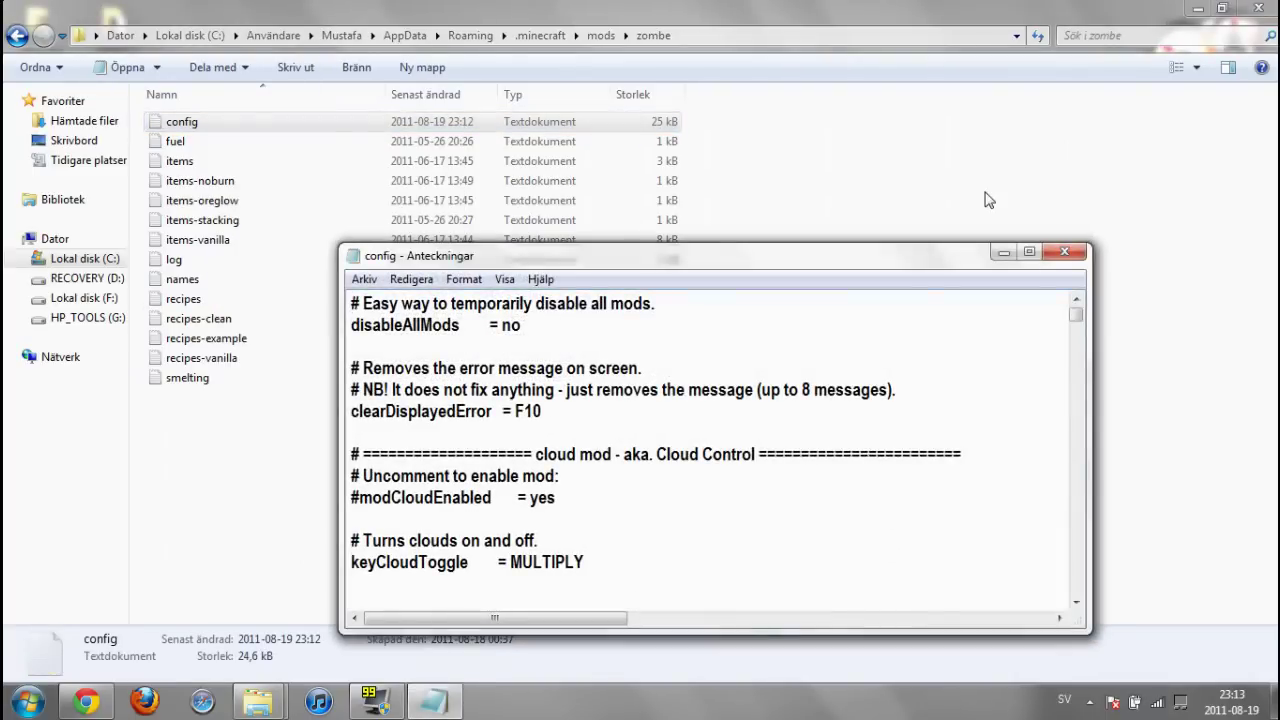
left_click(1028, 252)
Step: Find the fly mod section in the config file and review its key, NoClip, speed and tag settings
scroll(640, 360, "down", 13)
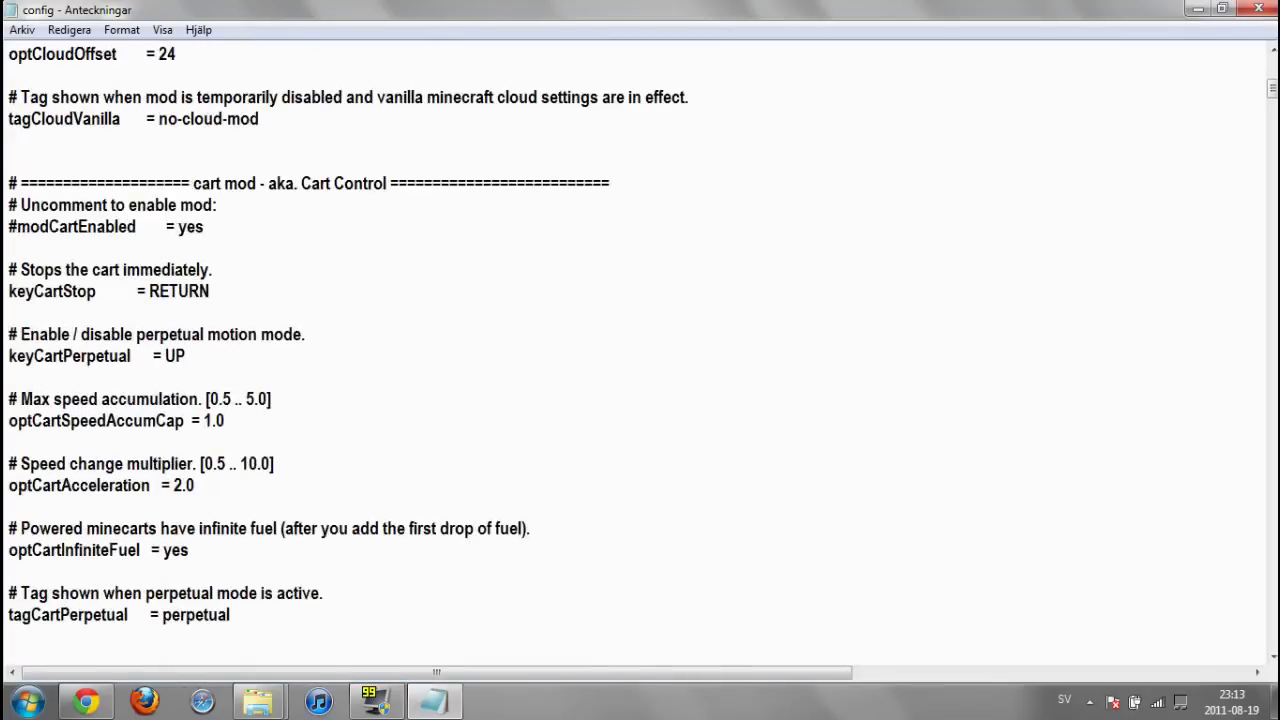
scroll(640, 360, "down", 16)
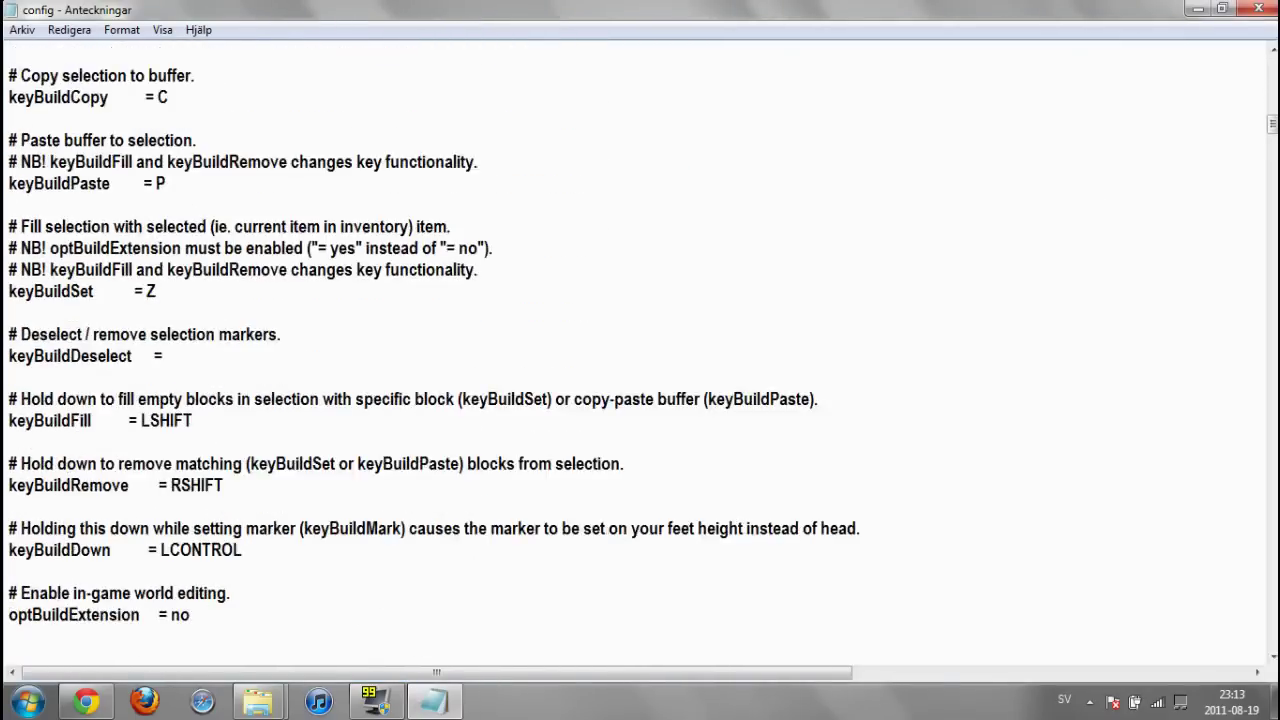
scroll(640, 360, "down", 14)
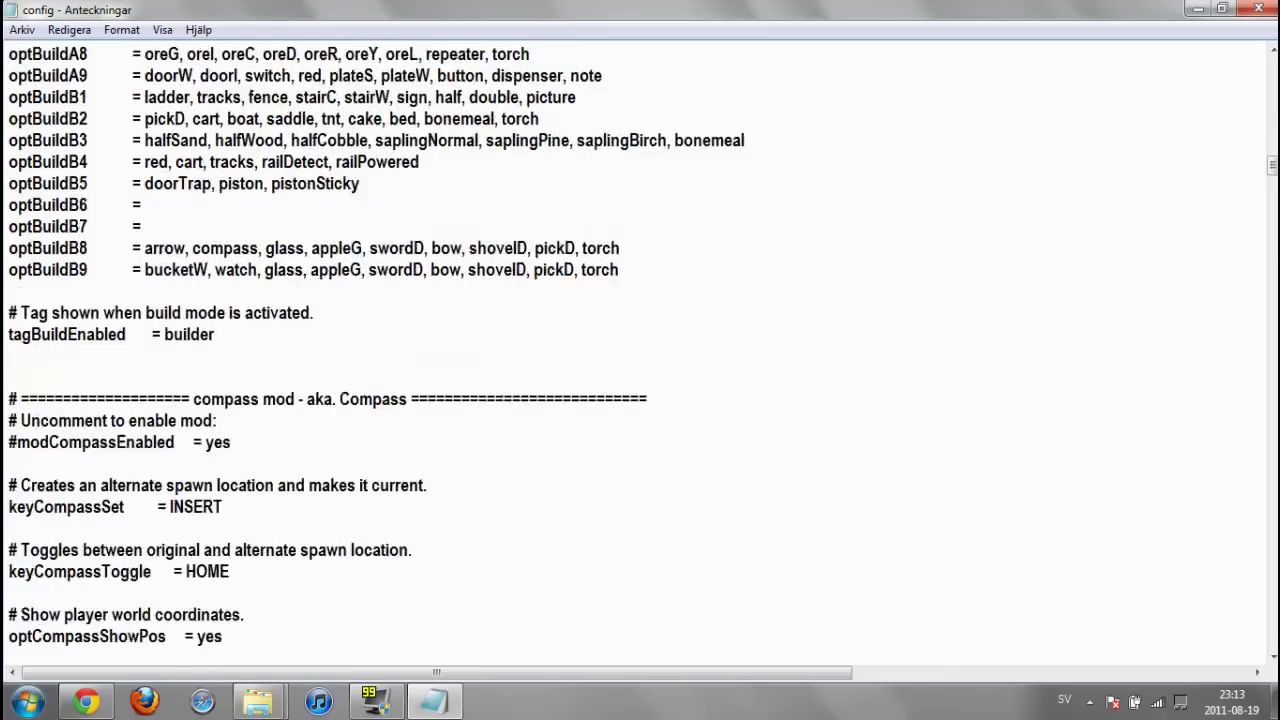
scroll(640, 360, "down", 10)
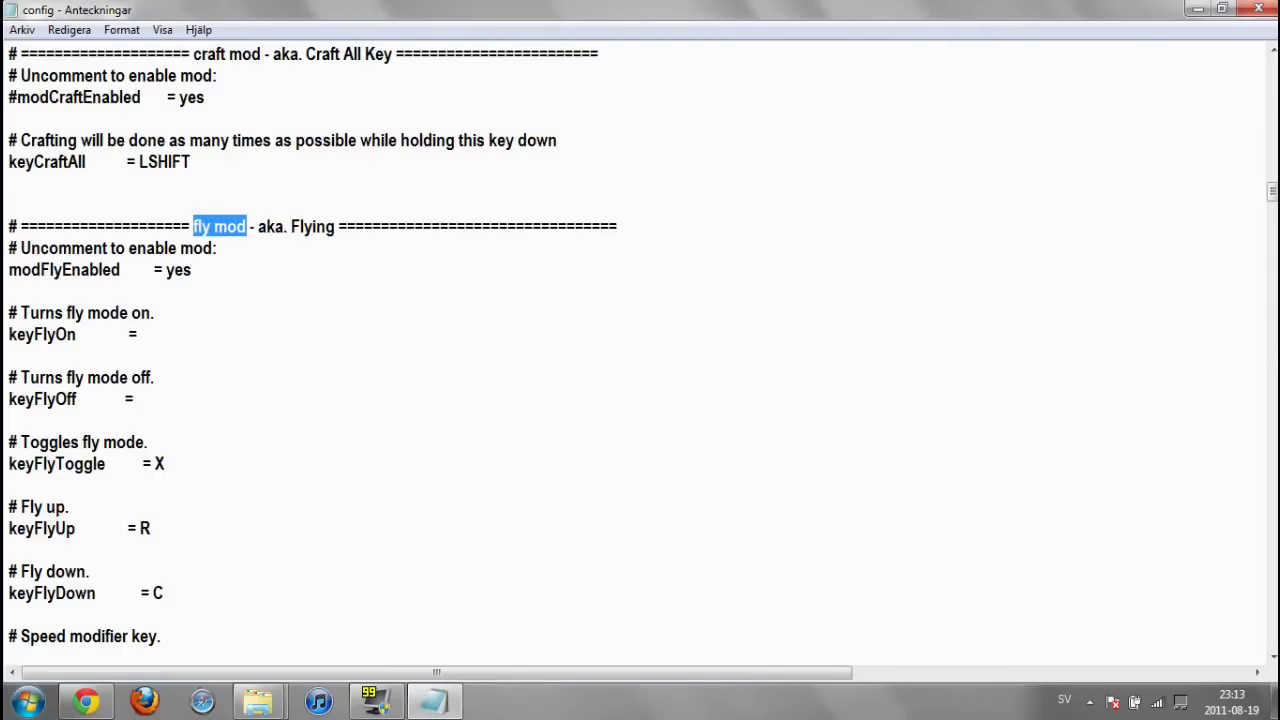
left_click(9, 356)
scroll(640, 360, "down", 3)
scroll(640, 360, "down", 3)
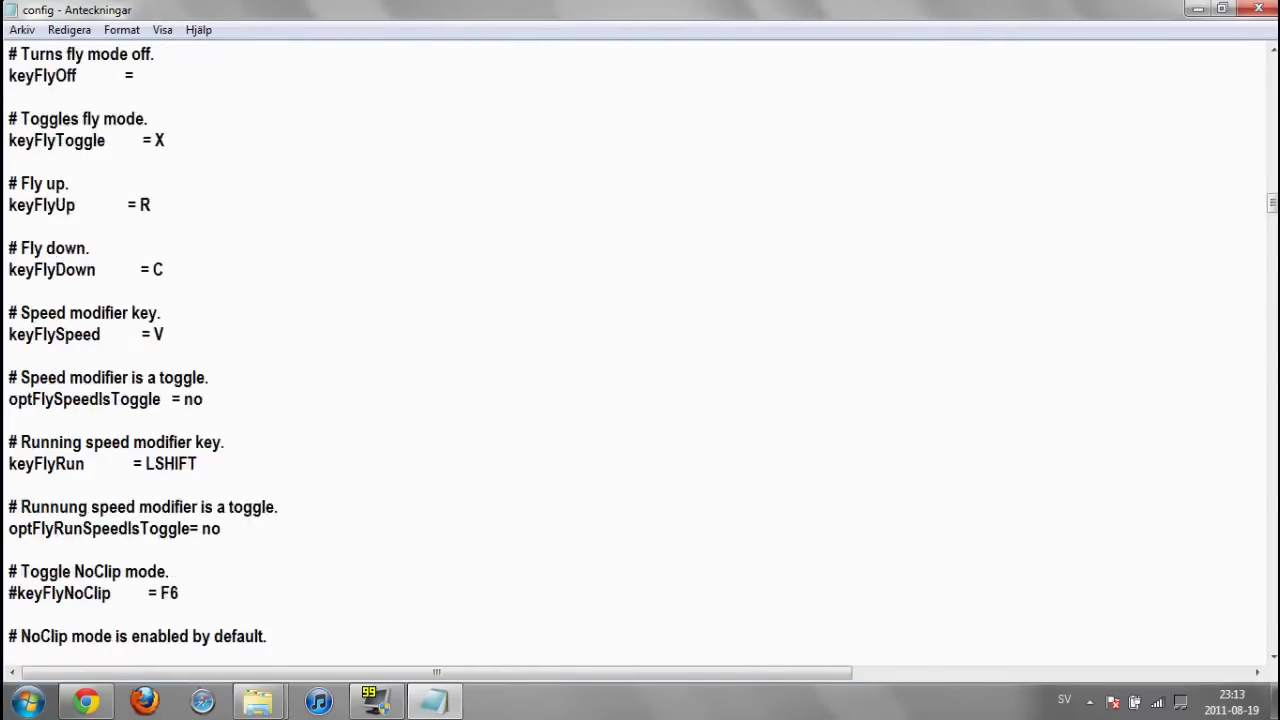
scroll(640, 360, "up", 1)
scroll(640, 350, "down", 3)
scroll(640, 350, "down", 4)
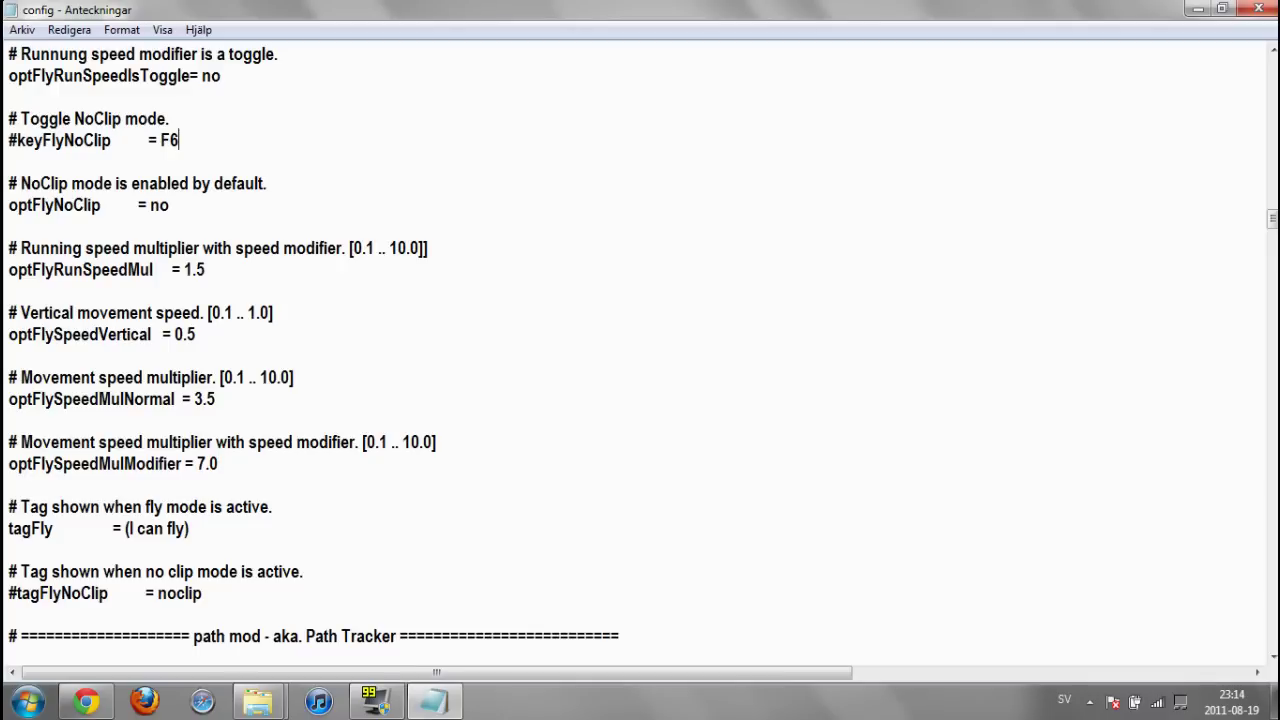
Step: Close the config file with its changes saved, and close the zombe folder window
left_click(1266, 9)
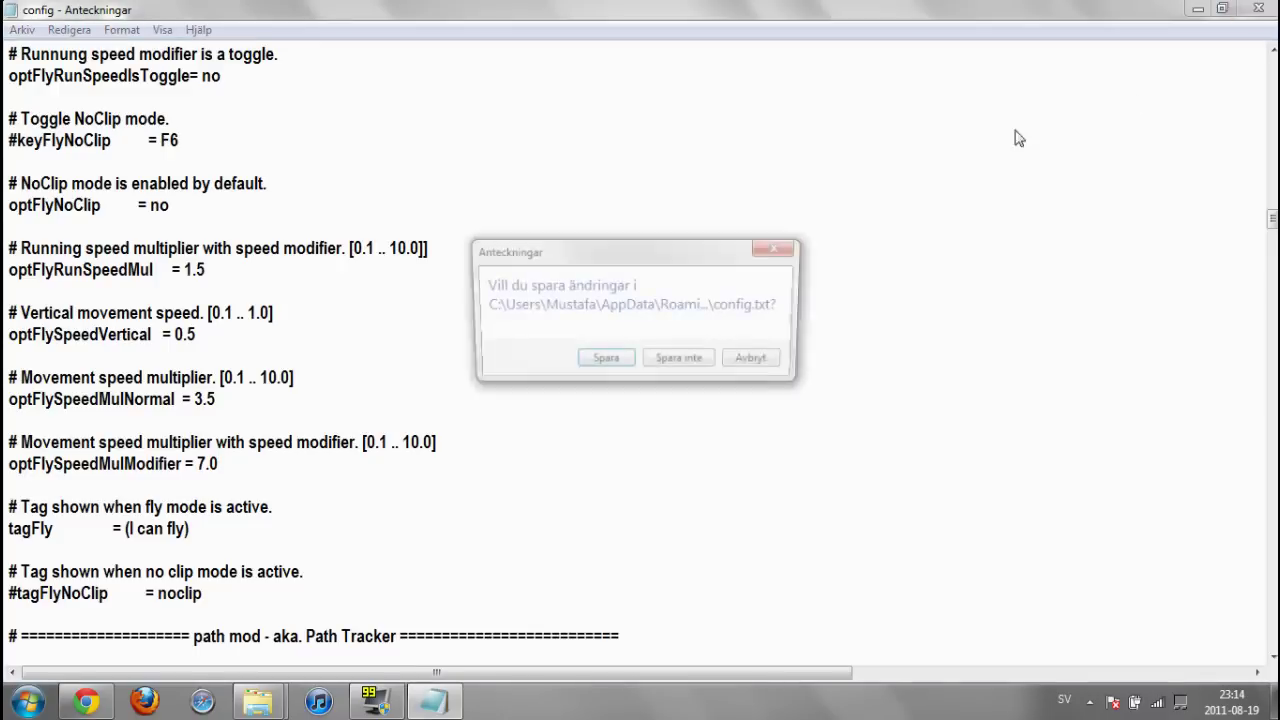
left_click(605, 362)
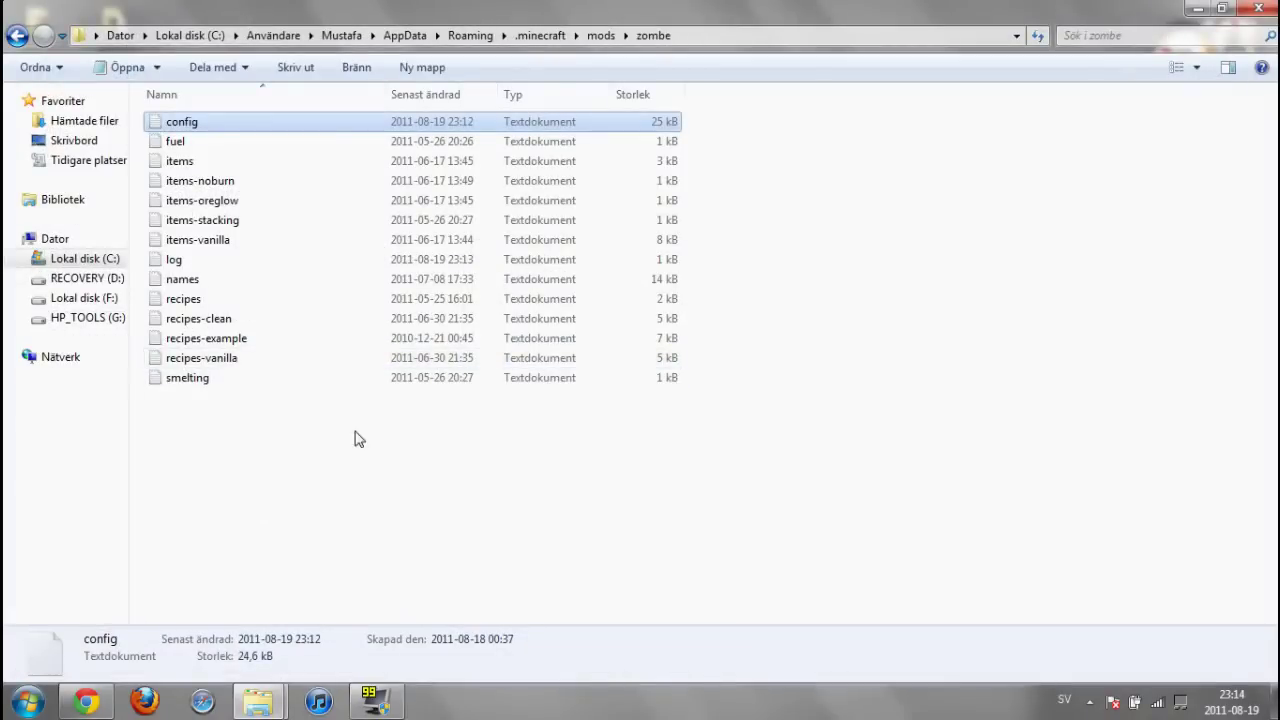
left_click(1268, 10)
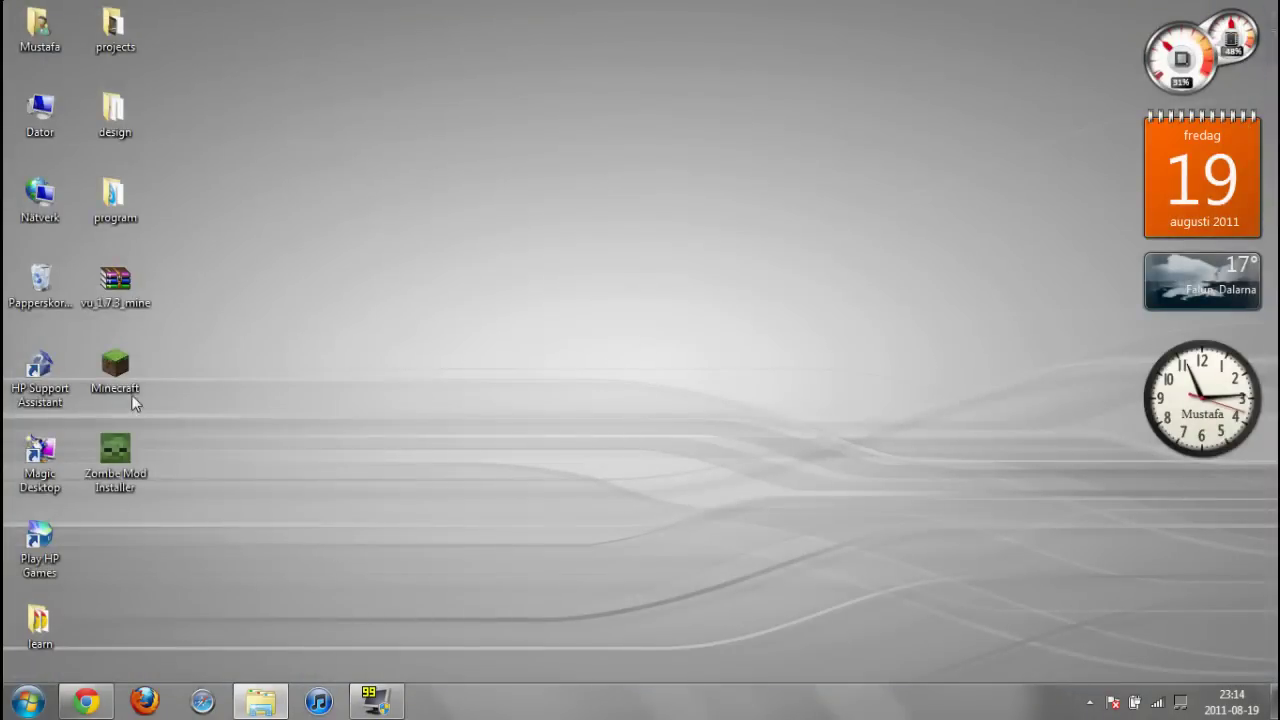
Step: Launch Minecraft in a maximized window and play the singleplayer world saved as "New World-"
double_click(118, 370)
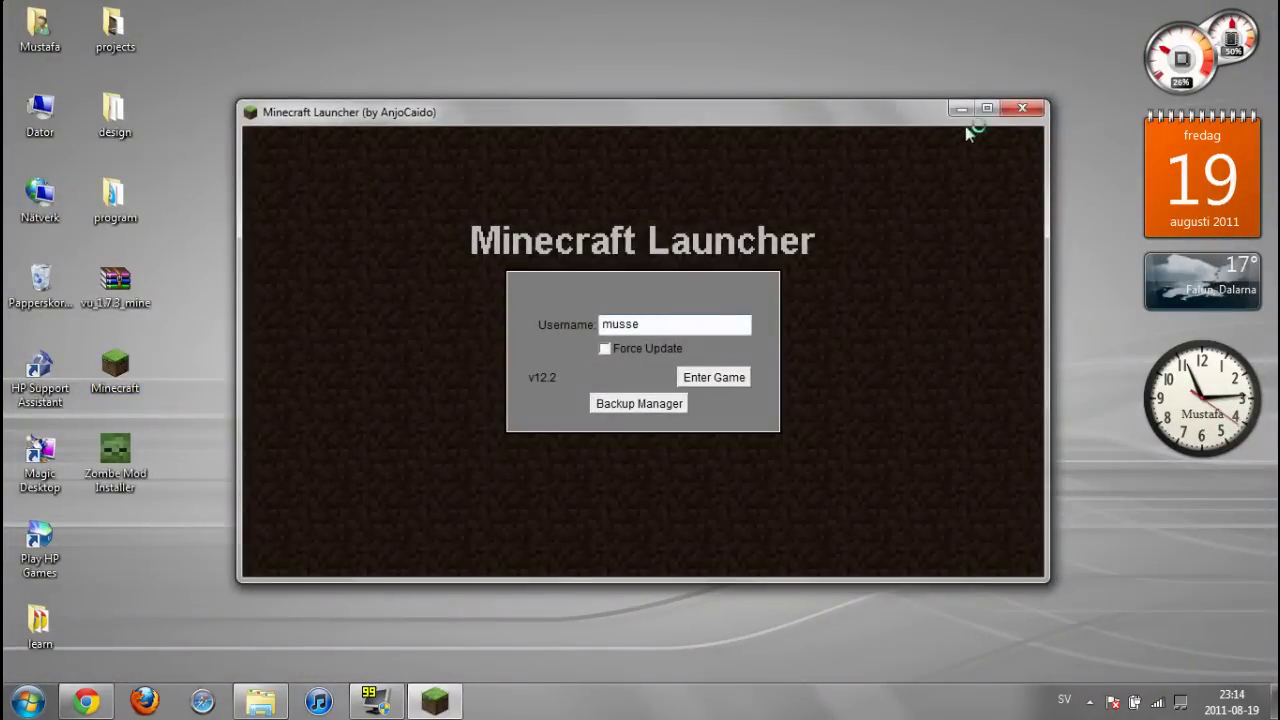
left_click(1012, 108)
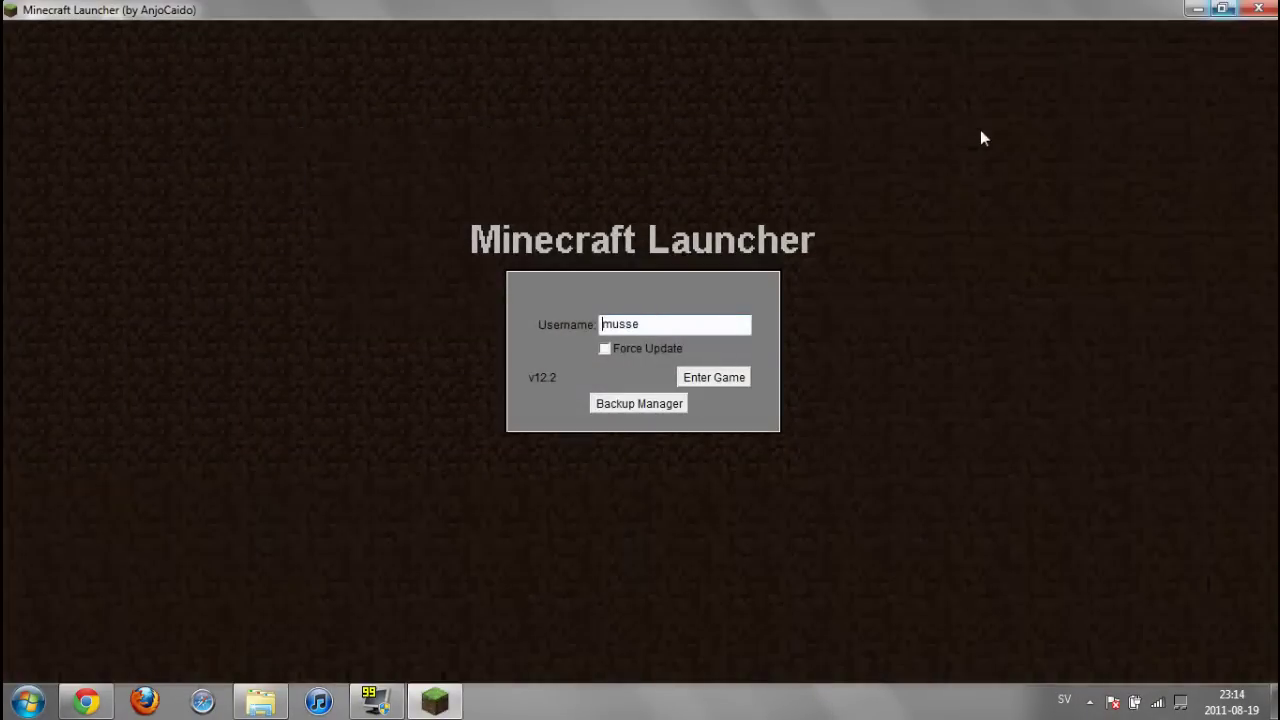
left_click(713, 380)
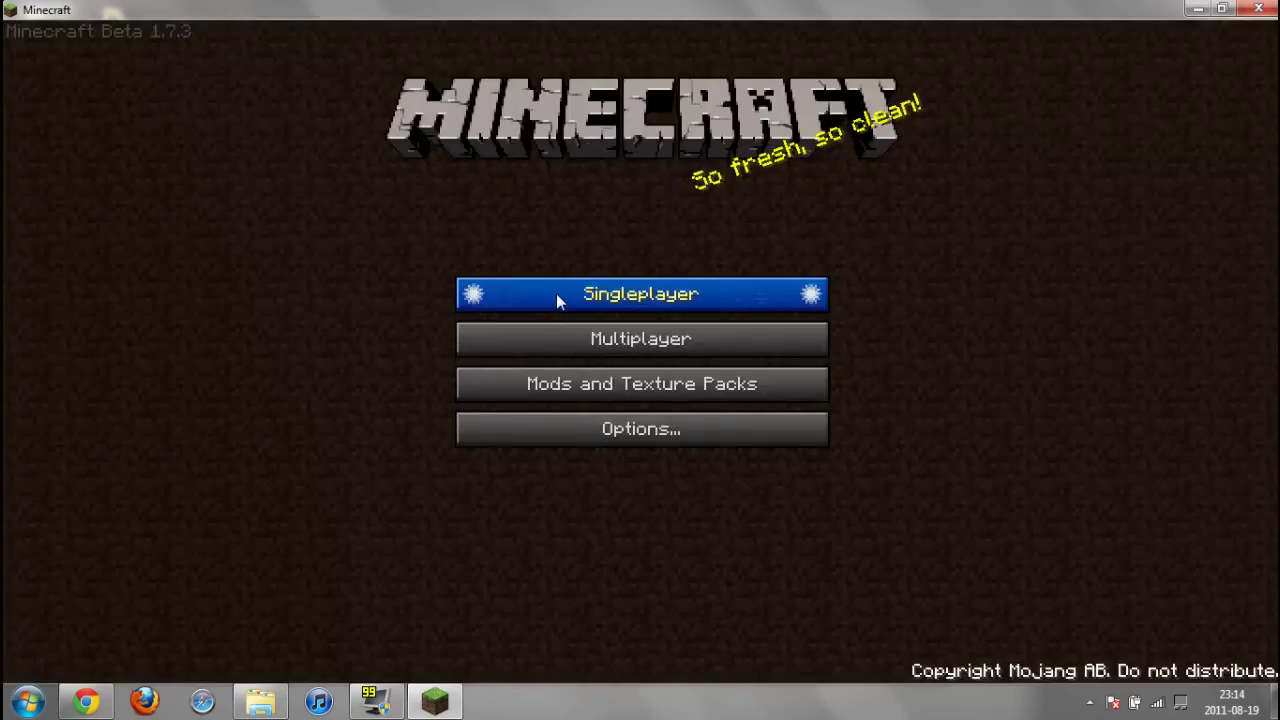
left_click(555, 294)
left_click(507, 153)
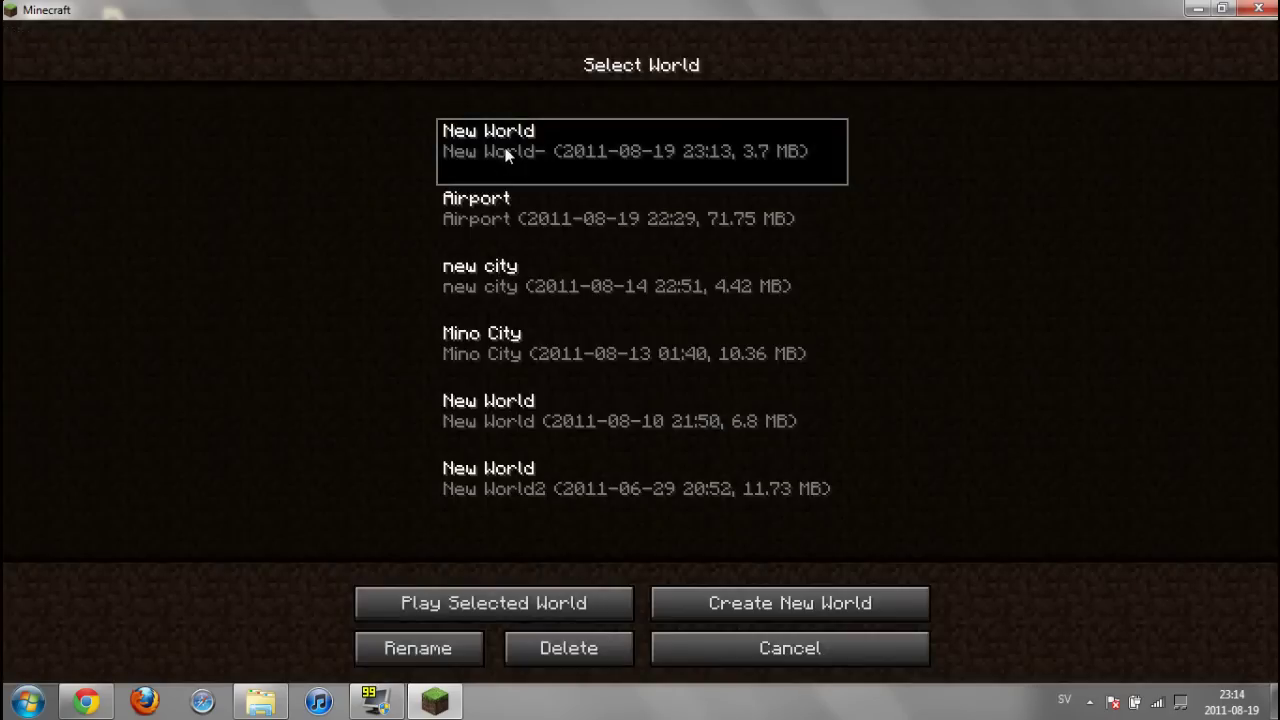
left_click(489, 605)
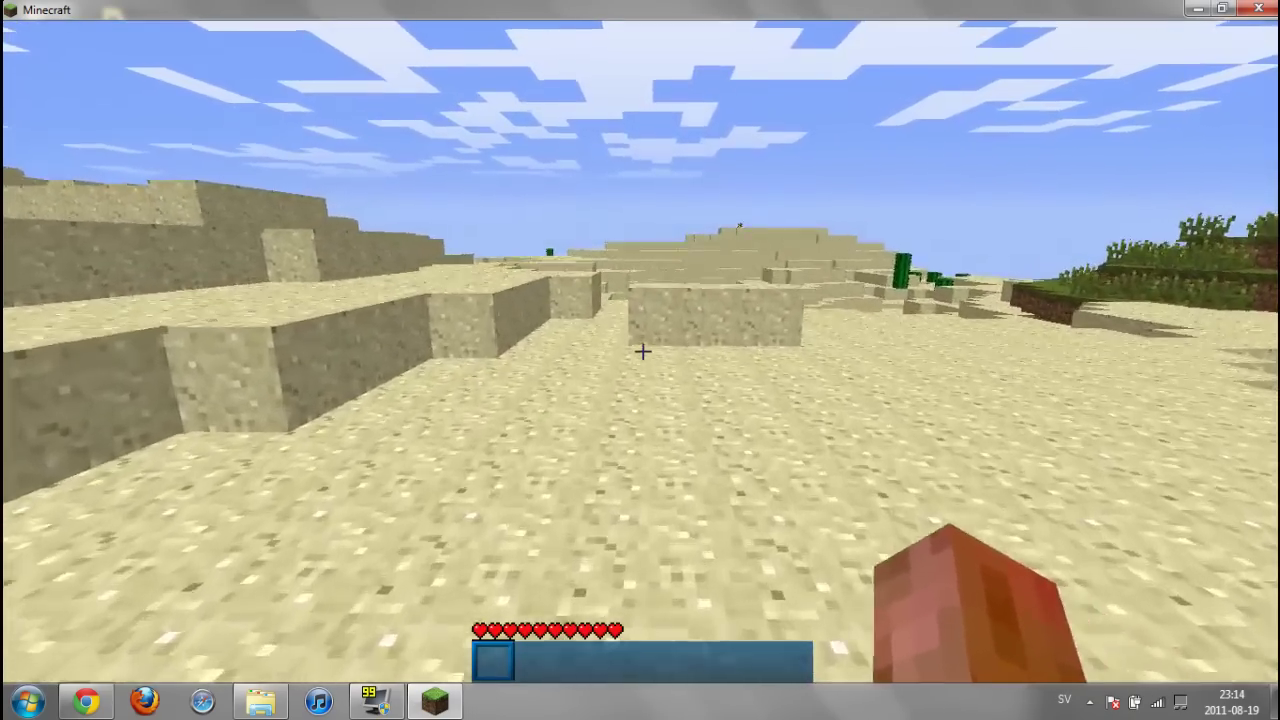
Step: Move forward a short way across the sand and turn on fly mode
key("w")
key("n")
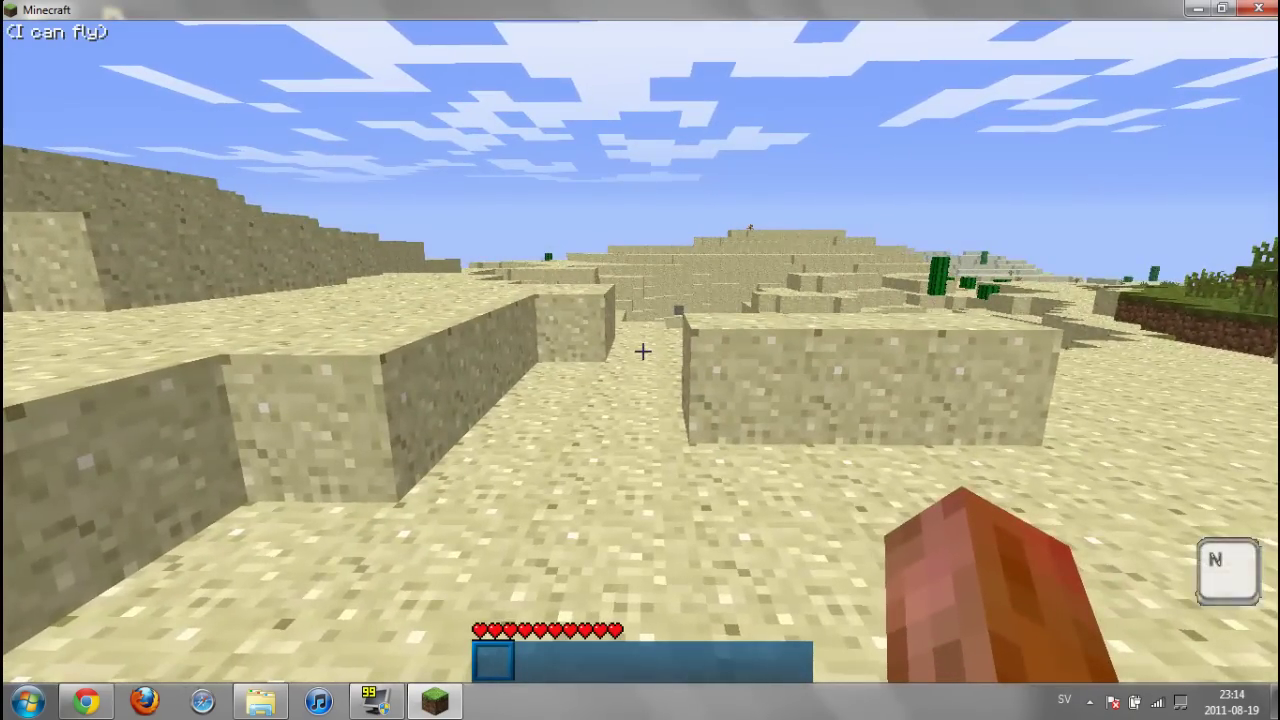
Step: Rise above the sand and fly forward over the desert towards the trees by the water, ending low over the ground
key("w")
key("space")
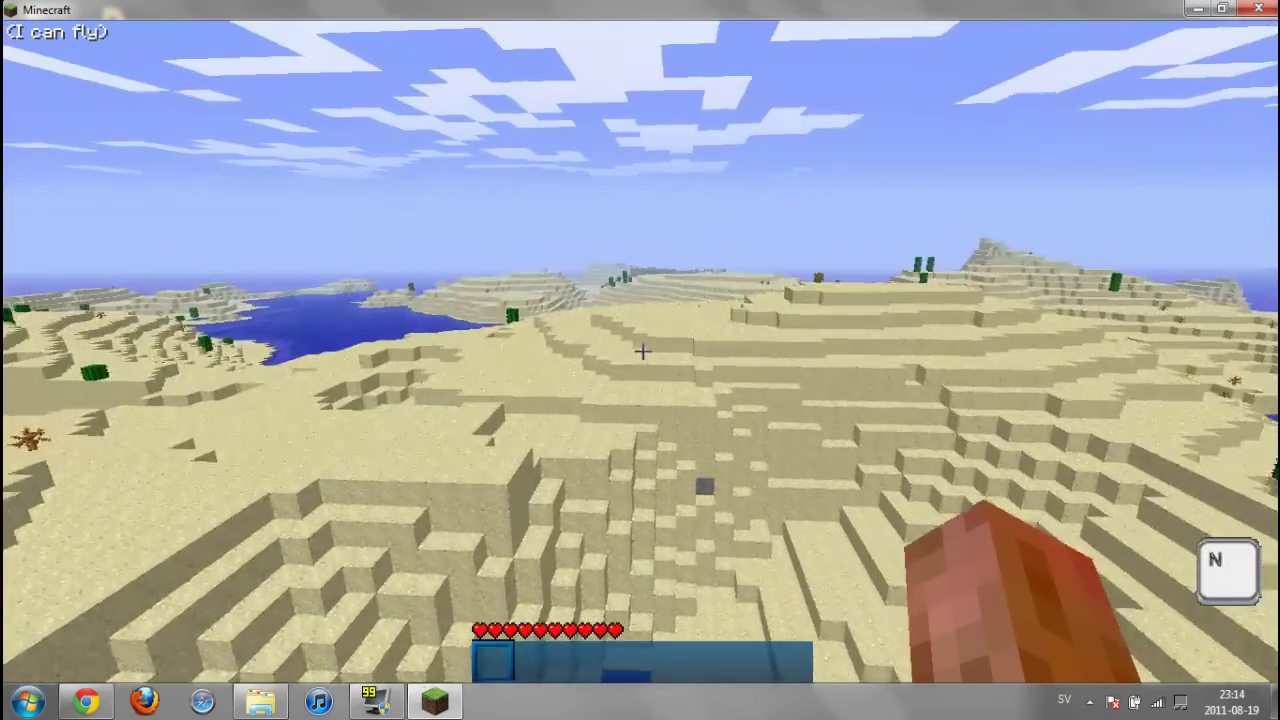
key("w")
key("space")
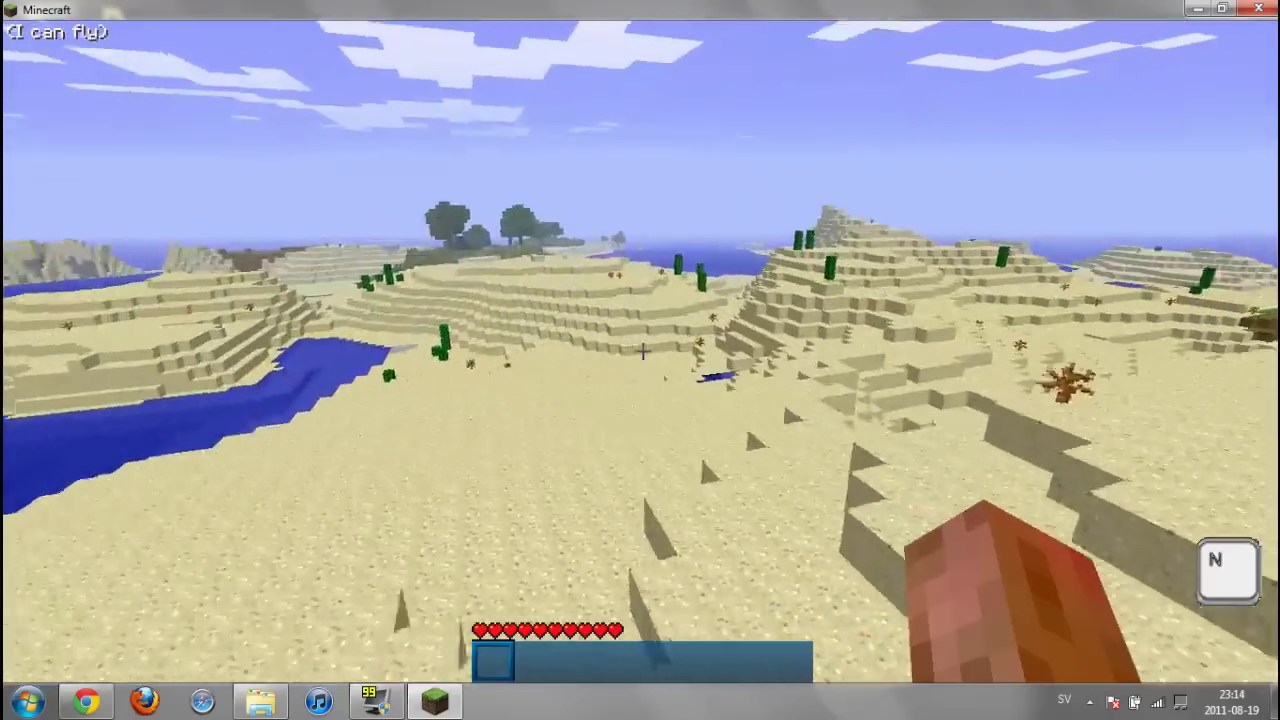
key("w")
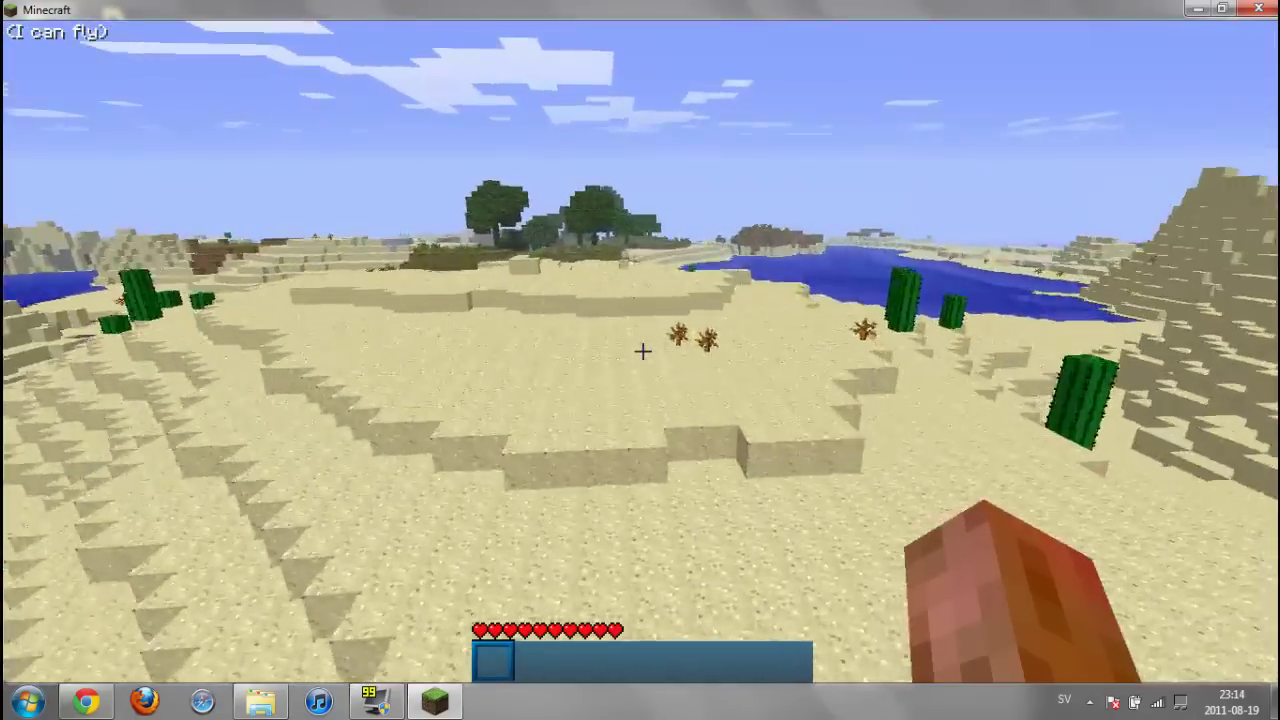
key("w")
Step: Turn away from the trees, climb above the dunes and fly over the sand towards the grassy hills
key("space")
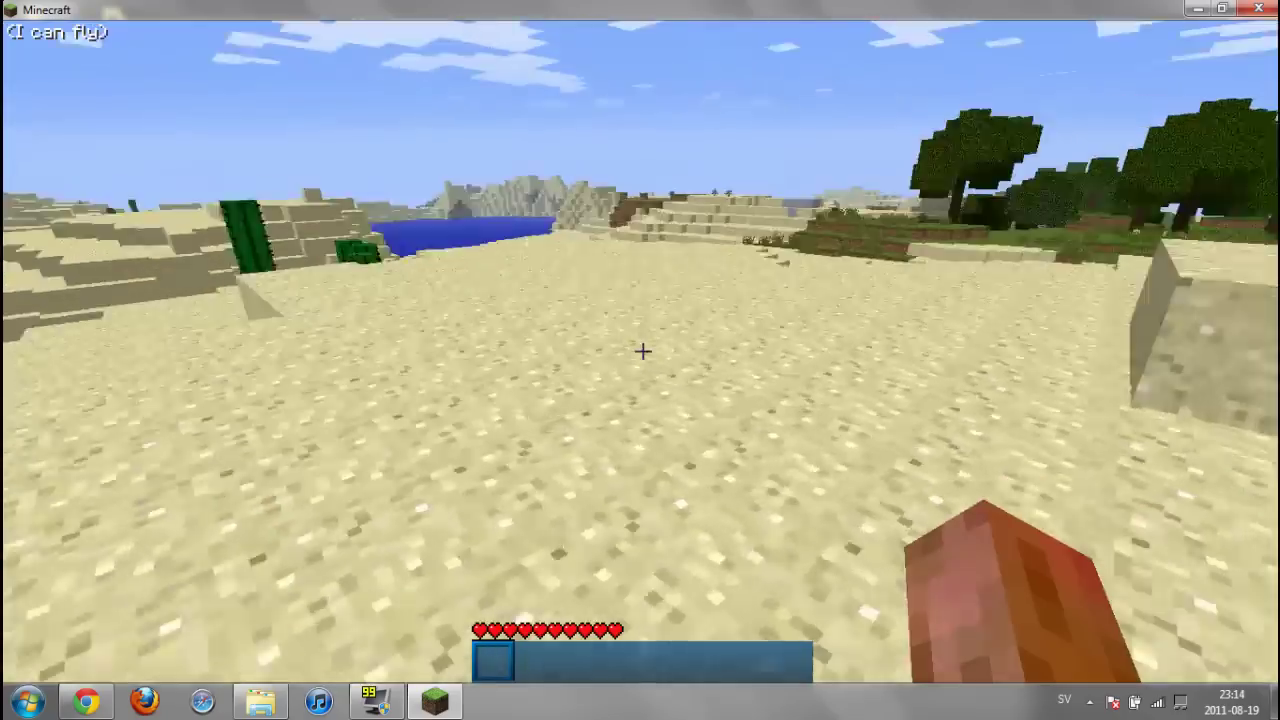
key("w")
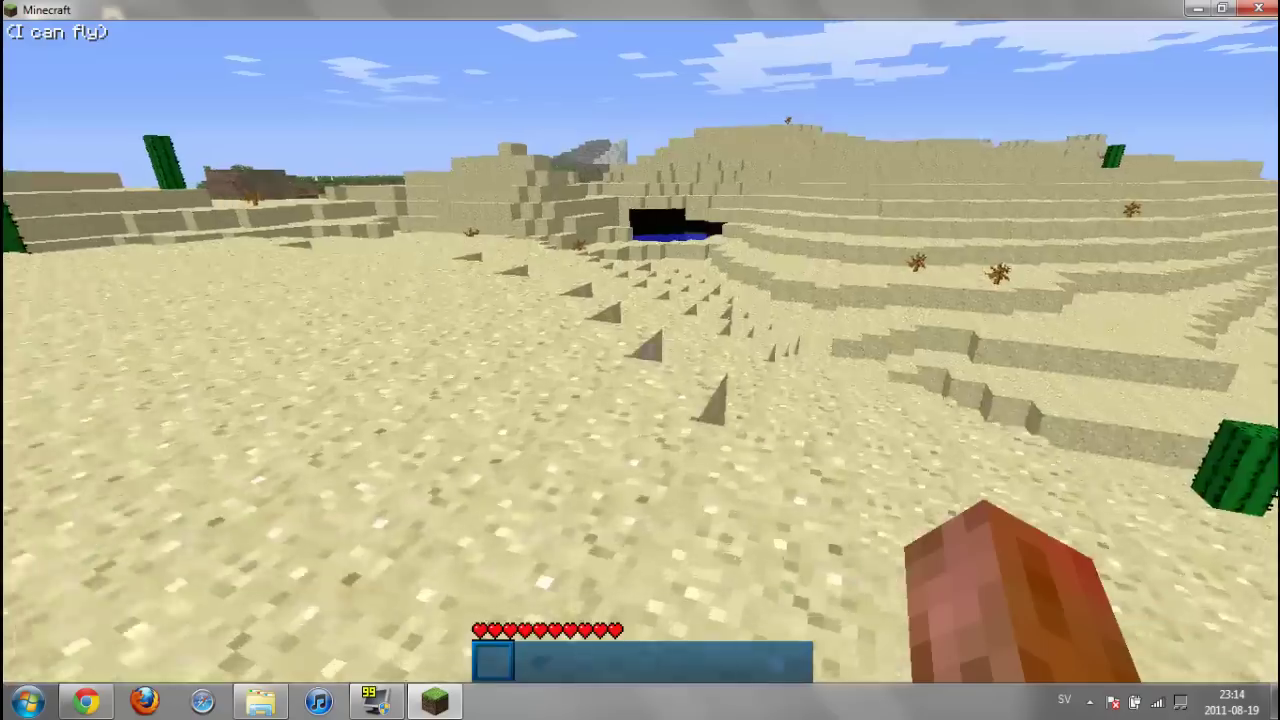
key("w")
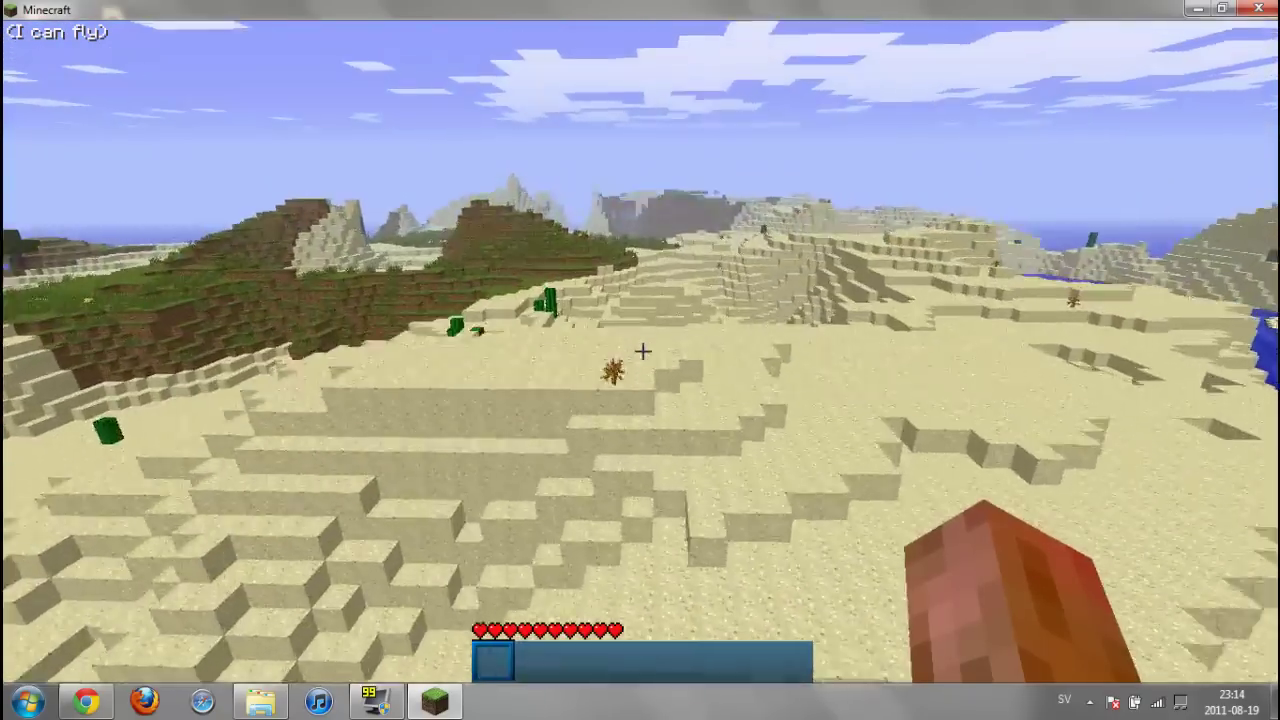
key("w")
key("space")
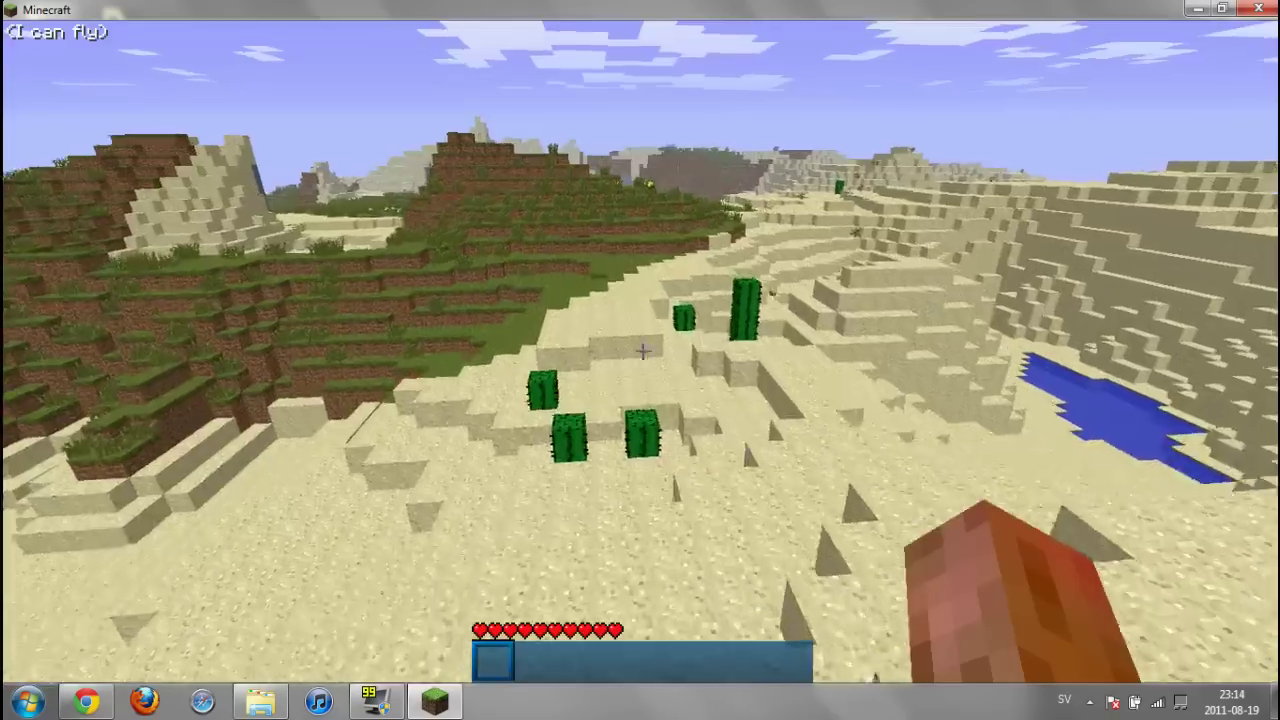
Step: Fly across the grassy hills past the cows and pigs, dip close to the grass and climb again towards the sand cliffs
key("w")
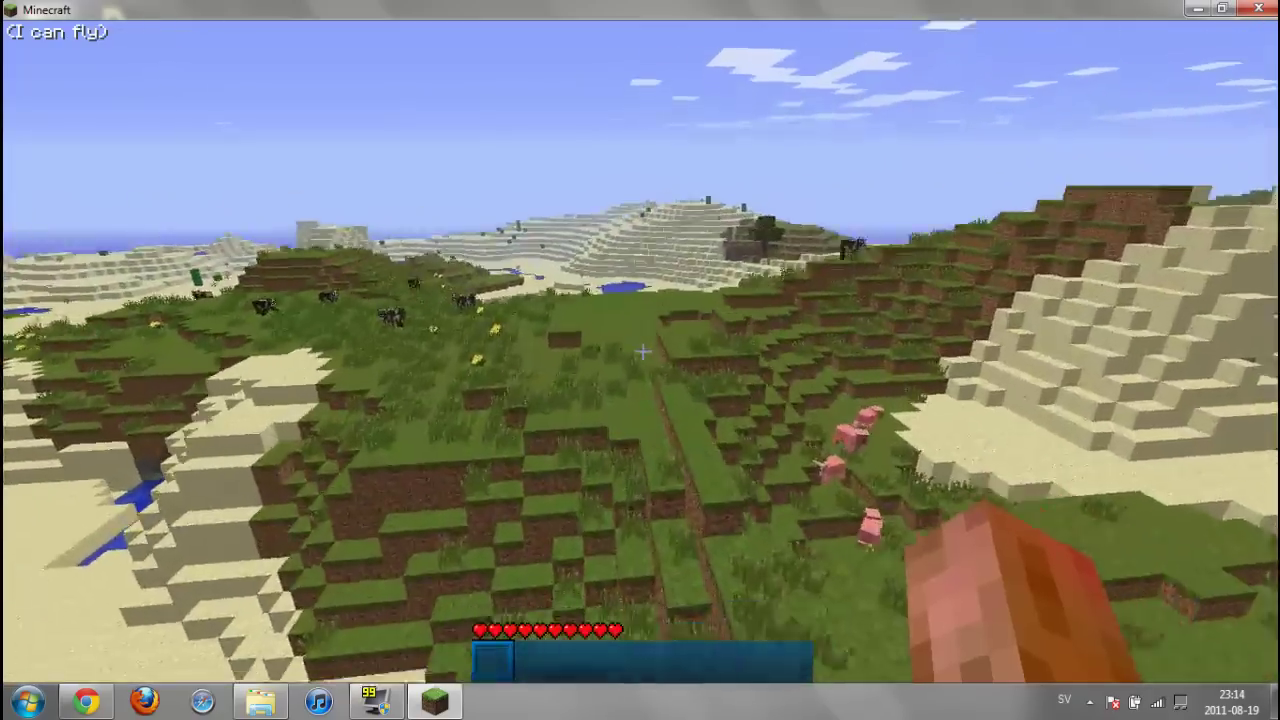
key("w")
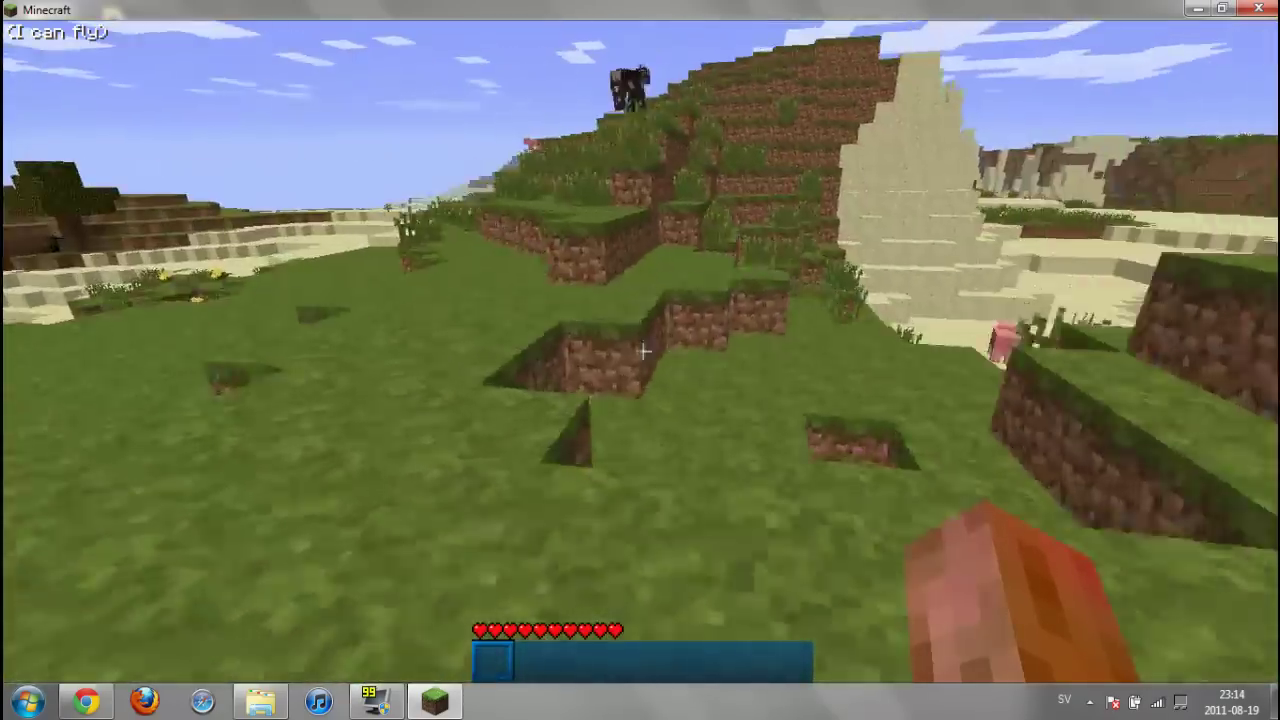
key("space")
key("space")
key("w")
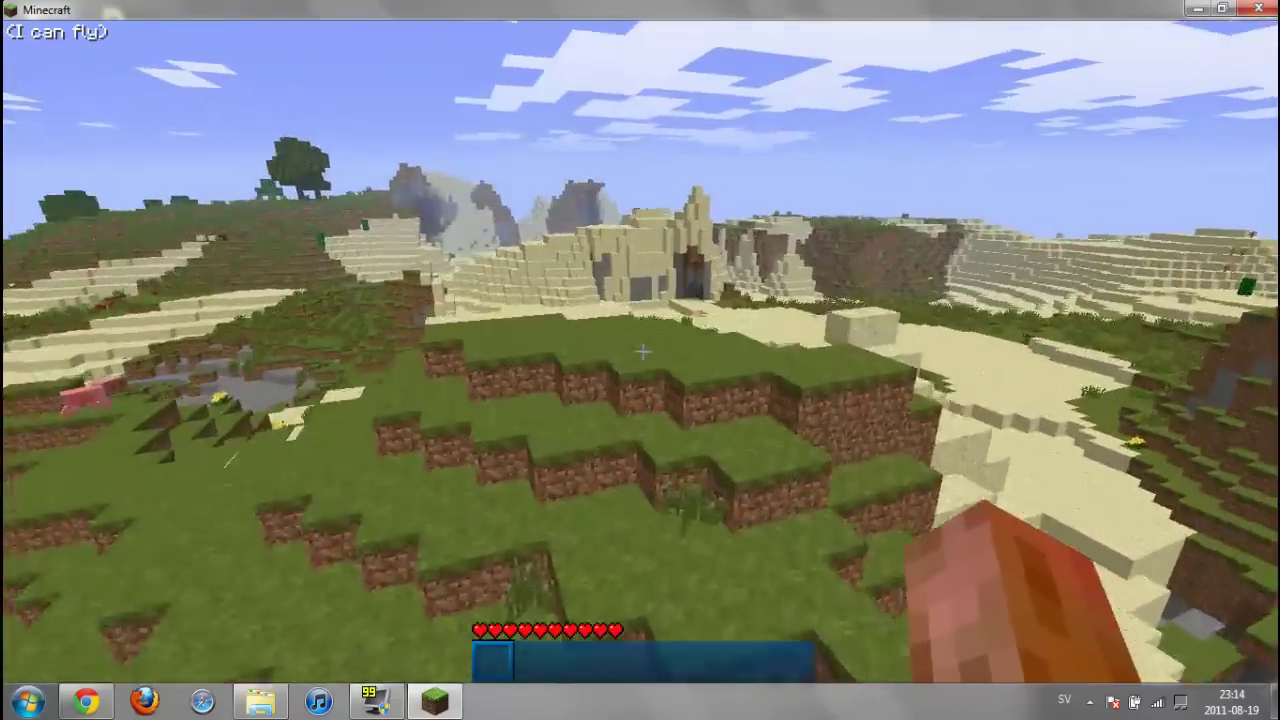